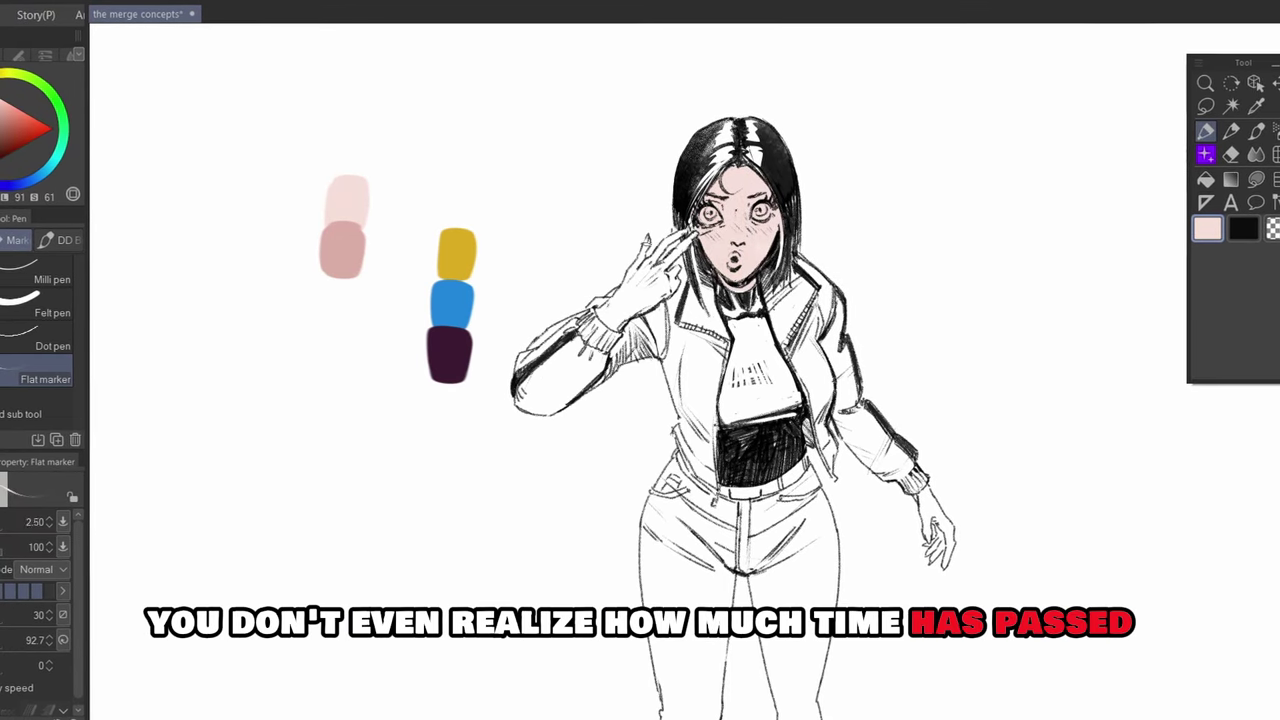
# Colour both hands with the light skin tone and shade the lower hand with the dusty pink from the swatches
pyautogui.moveTo(632, 276); pyautogui.dragTo(622, 318)
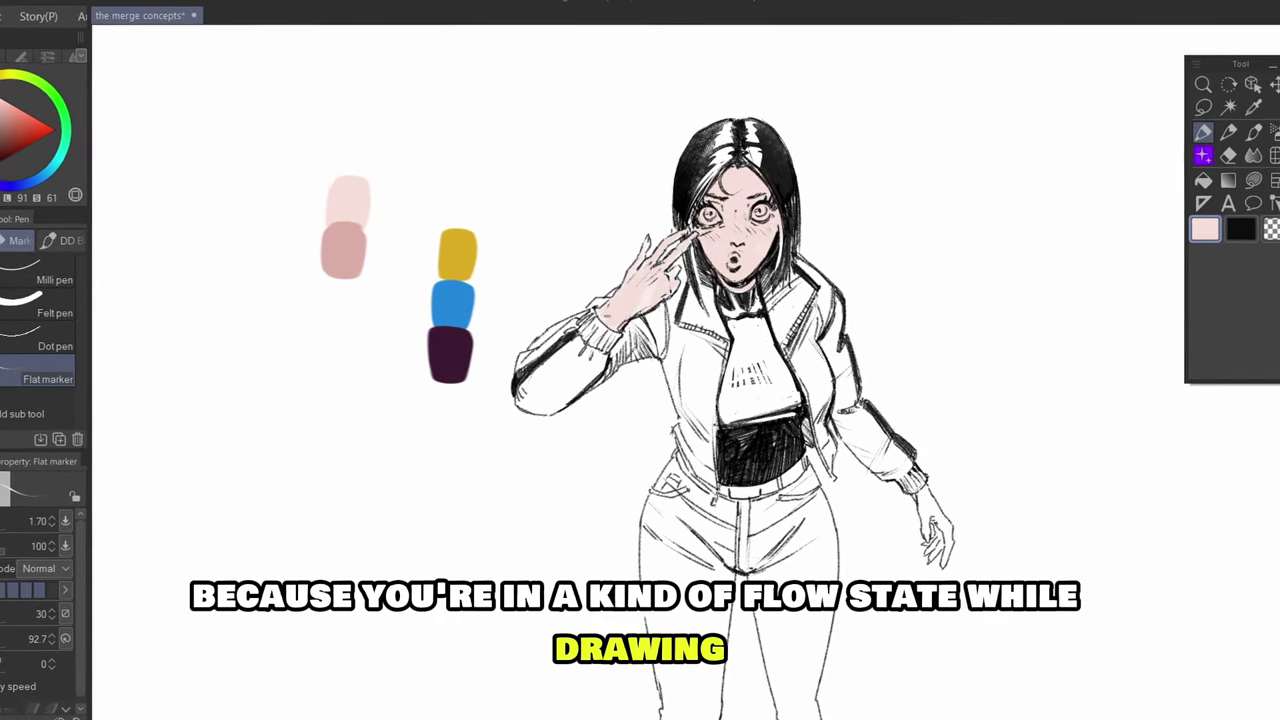
pyautogui.keyDown('alt'); pyautogui.click(362, 250); pyautogui.keyUp('alt')
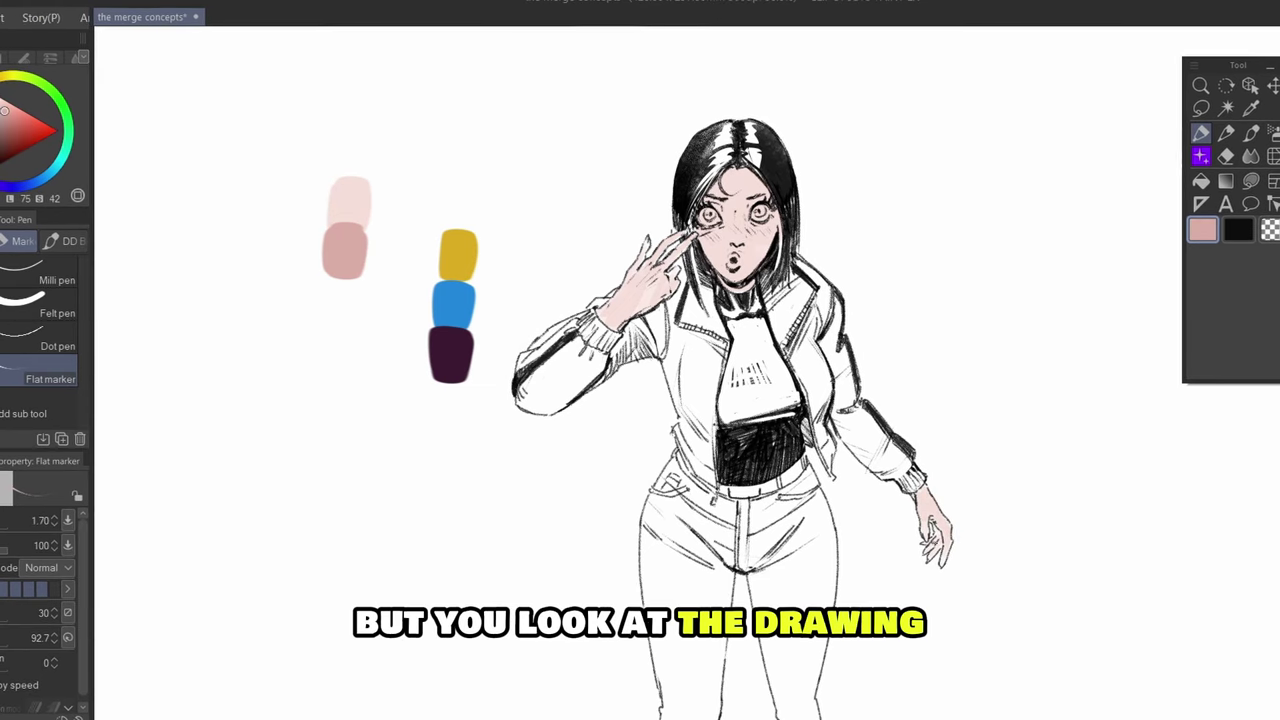
pyautogui.press('e')
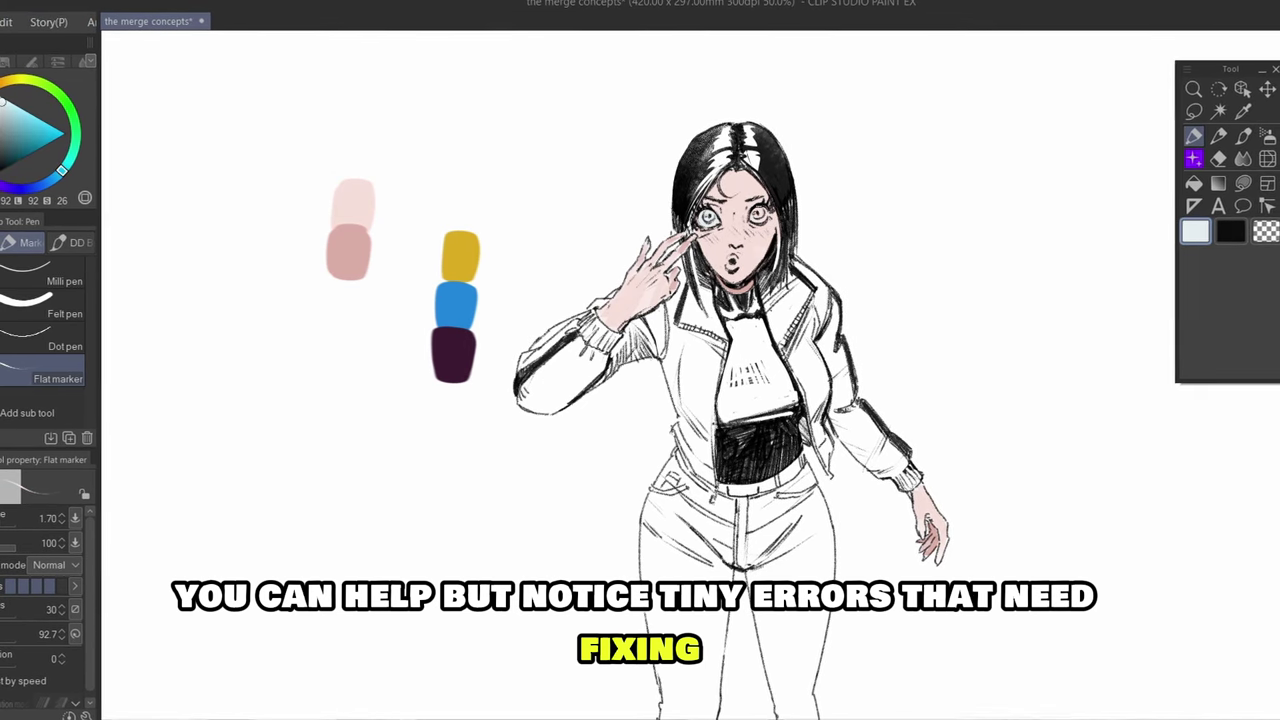
# Colour the irises magenta with a darker magenta shade and add white highlights to the eyes
pyautogui.keyDown('alt'); pyautogui.click(443, 286); pyautogui.keyUp('alt')
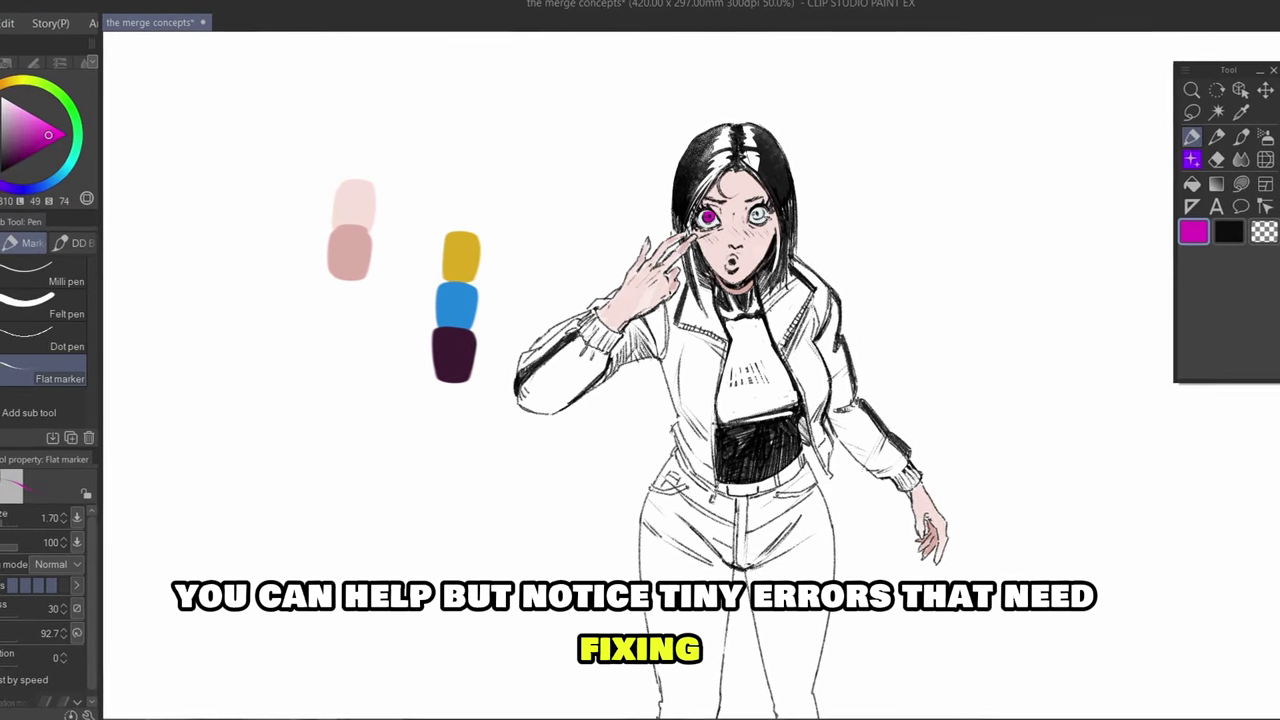
pyautogui.press('e')
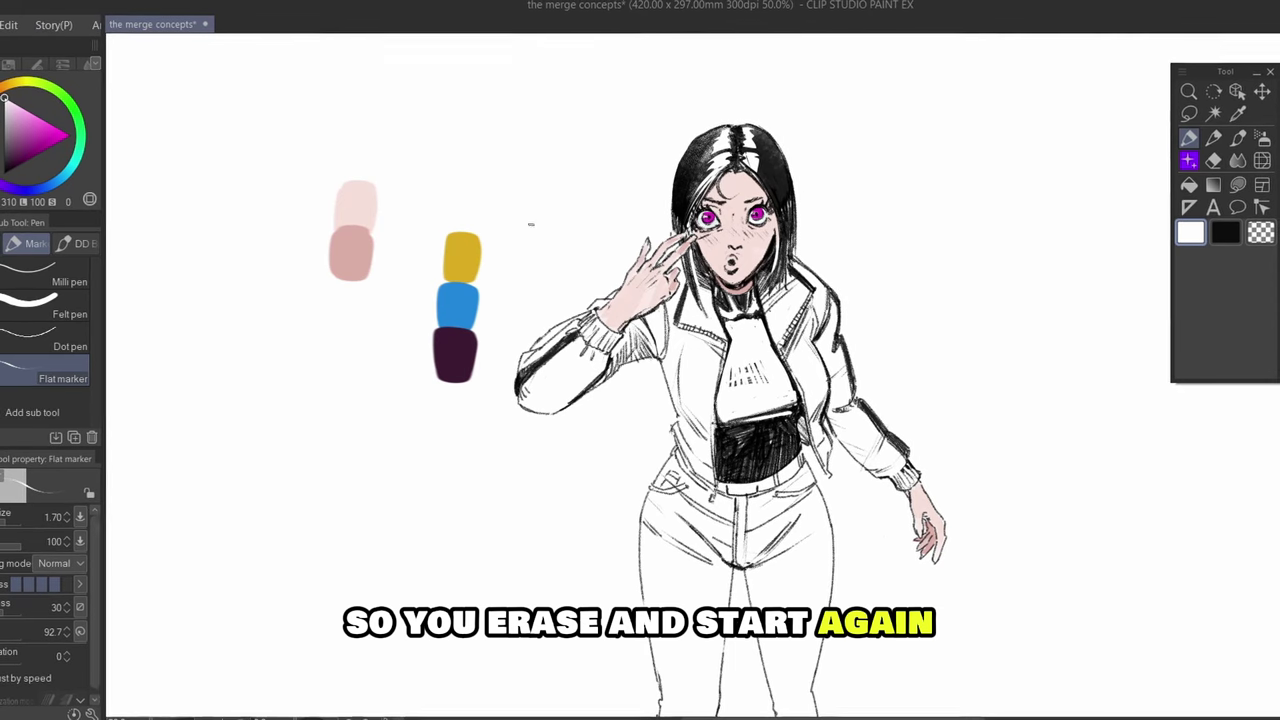
pyautogui.keyDown('alt'); pyautogui.click(708, 217); pyautogui.keyUp('alt')
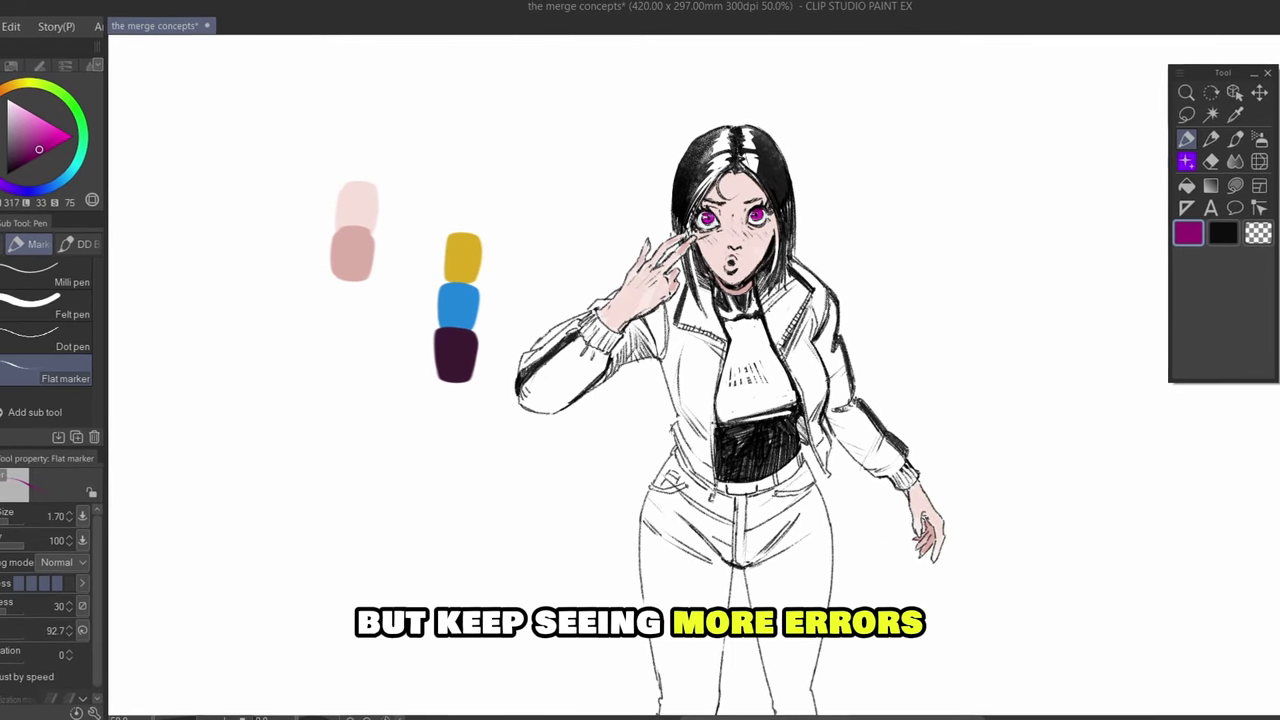
pyautogui.moveTo(20, 113); pyautogui.dragTo(8, 100)
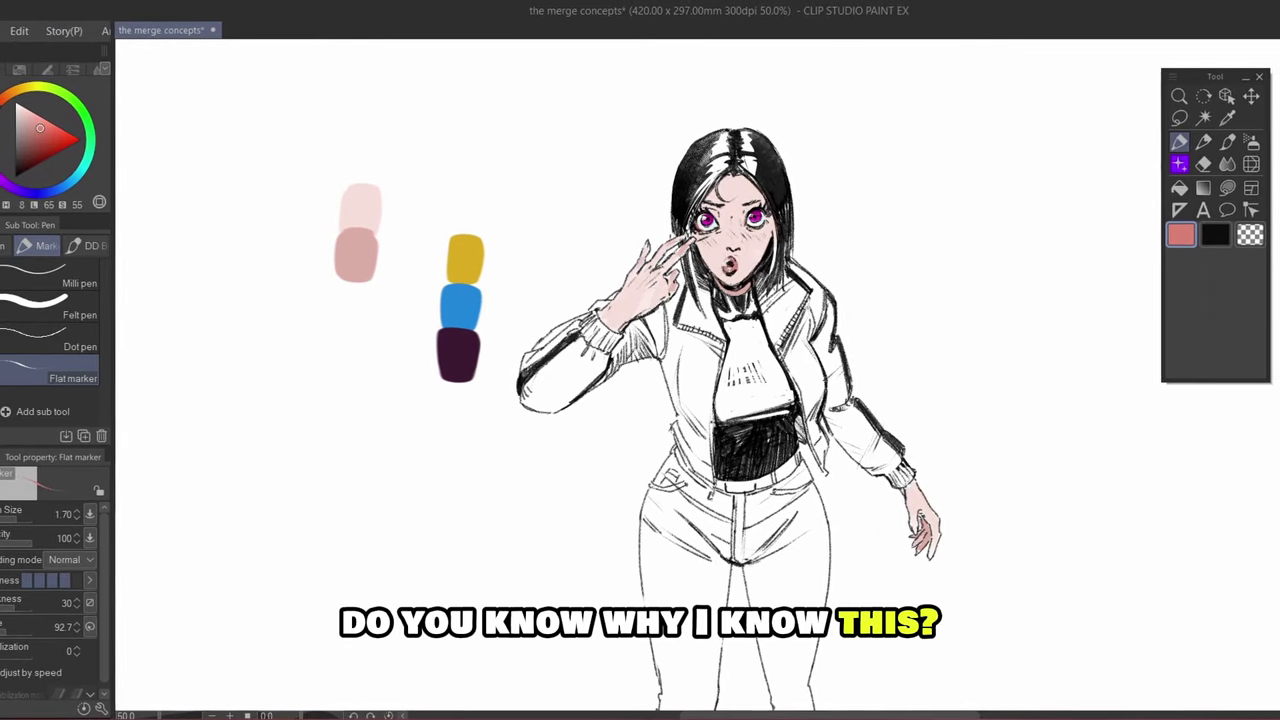
# Sample the light skin swatch, touch up the face and add a dusty pink blush across the cheeks
pyautogui.keyDown('alt'); pyautogui.click(362, 207); pyautogui.keyUp('alt')
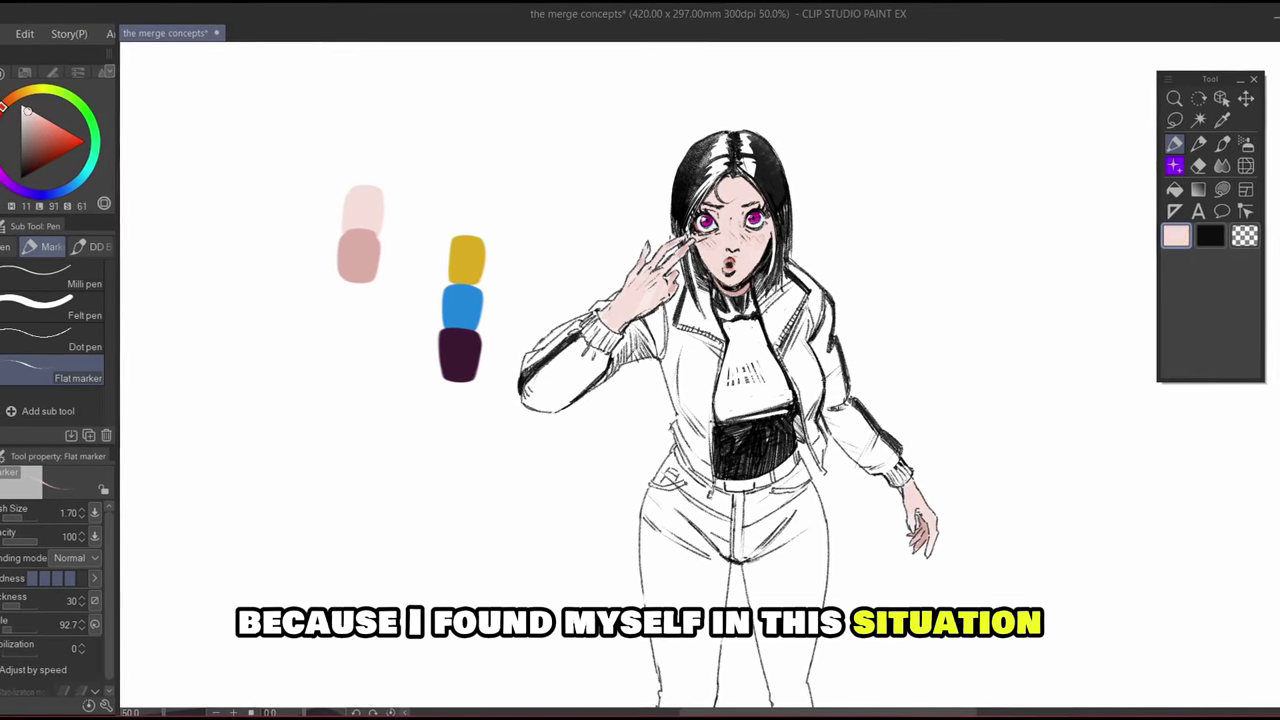
pyautogui.moveTo(704, 240); pyautogui.dragTo(715, 247)
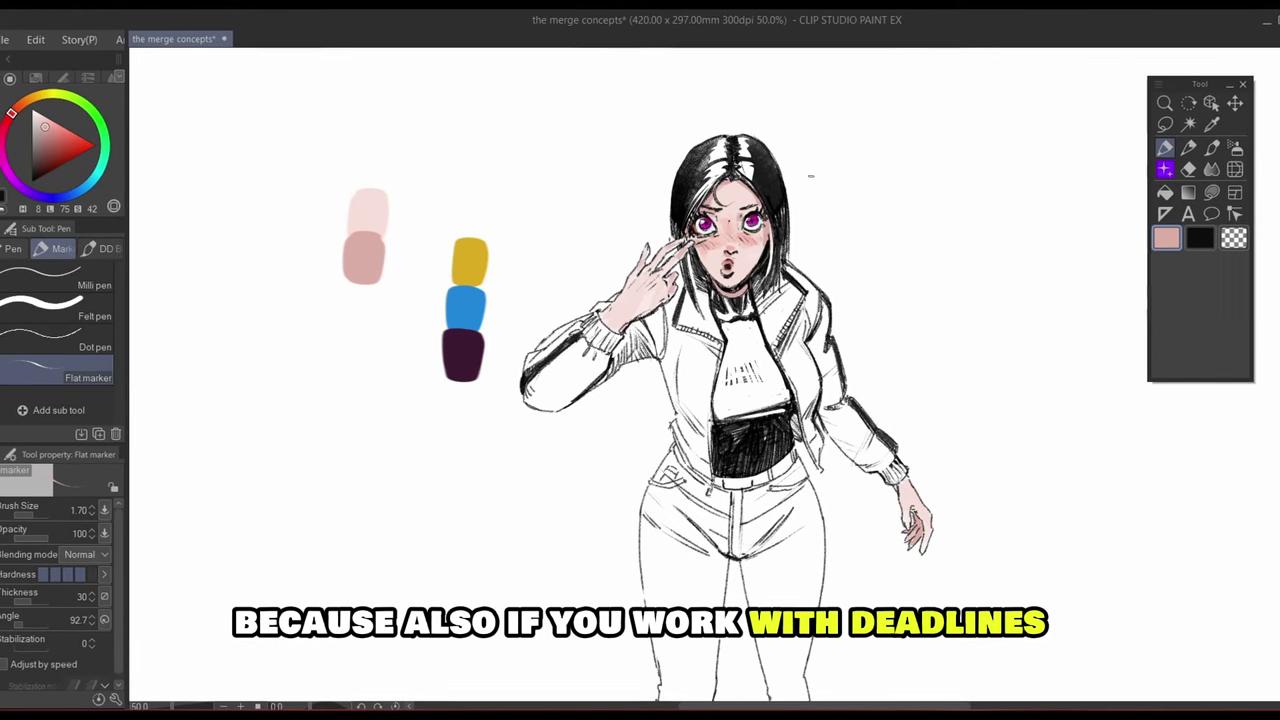
# Sample the mustard yellow swatch and fill the raised sleeve and adjoining jacket front using the Flat marker at brush size 6
pyautogui.keyDown('alt'); pyautogui.click(470, 262); pyautogui.keyUp('alt')
pyautogui.press(']')
pyautogui.press(']')
pyautogui.press(']')
pyautogui.press(']')
pyautogui.press(']')
pyautogui.press(']')
pyautogui.moveTo(534, 354)
pyautogui.mouseDown()
pyautogui.moveTo(532, 398)
pyautogui.moveTo(546, 352)
pyautogui.moveTo(597, 320)
pyautogui.moveTo(579, 325)
pyautogui.moveTo(560, 404)
pyautogui.mouseUp()
pyautogui.press('F7')
pyautogui.press('F7')
pyautogui.moveTo(590, 388)
pyautogui.mouseDown()
pyautogui.moveTo(628, 353)
pyautogui.moveTo(656, 354)
pyautogui.mouseUp()
pyautogui.moveTo(682, 284)
pyautogui.mouseDown()
pyautogui.moveTo(701, 332)
pyautogui.moveTo(690, 420)
pyautogui.mouseUp()
pyautogui.moveTo(692, 362)
pyautogui.mouseDown()
pyautogui.moveTo(710, 420)
pyautogui.moveTo(702, 450)
pyautogui.mouseUp()
pyautogui.press('-')
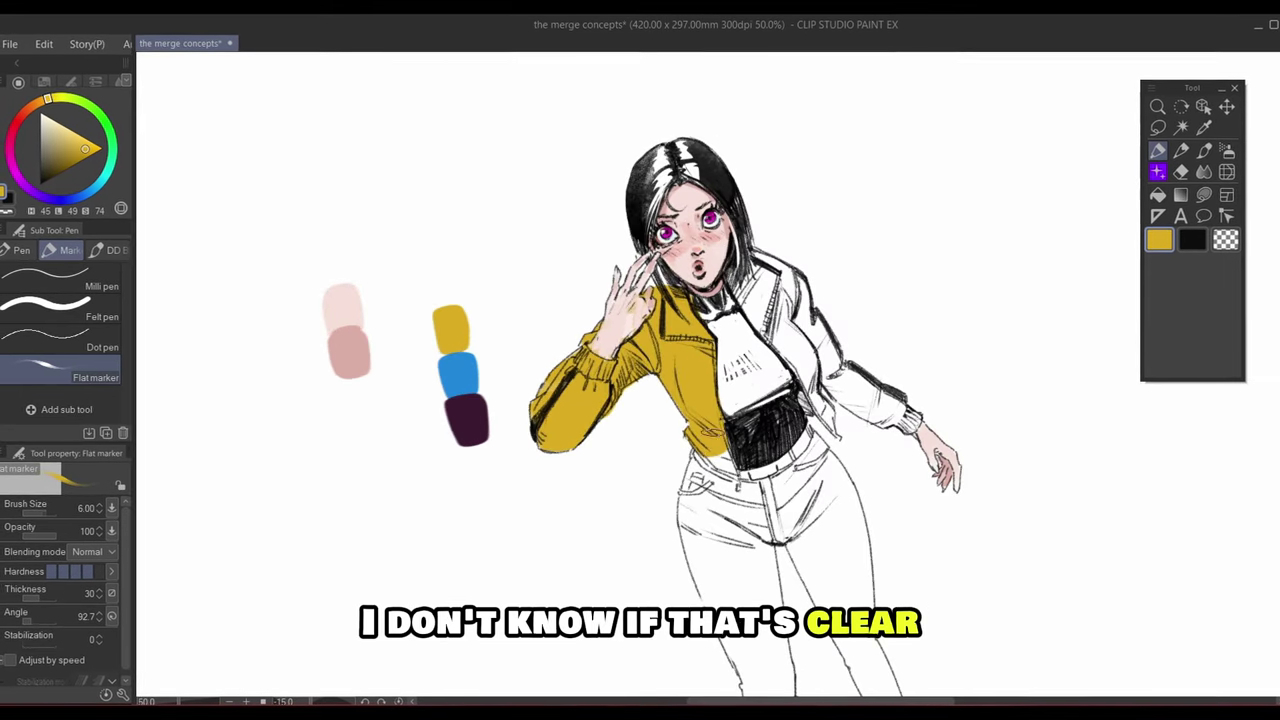
pyautogui.press('-')
pyautogui.press('^')
pyautogui.press('^')
pyautogui.press('^')
pyautogui.press('^')
pyautogui.press('Tab')
pyautogui.press('Tab')
pyautogui.press('Tab')
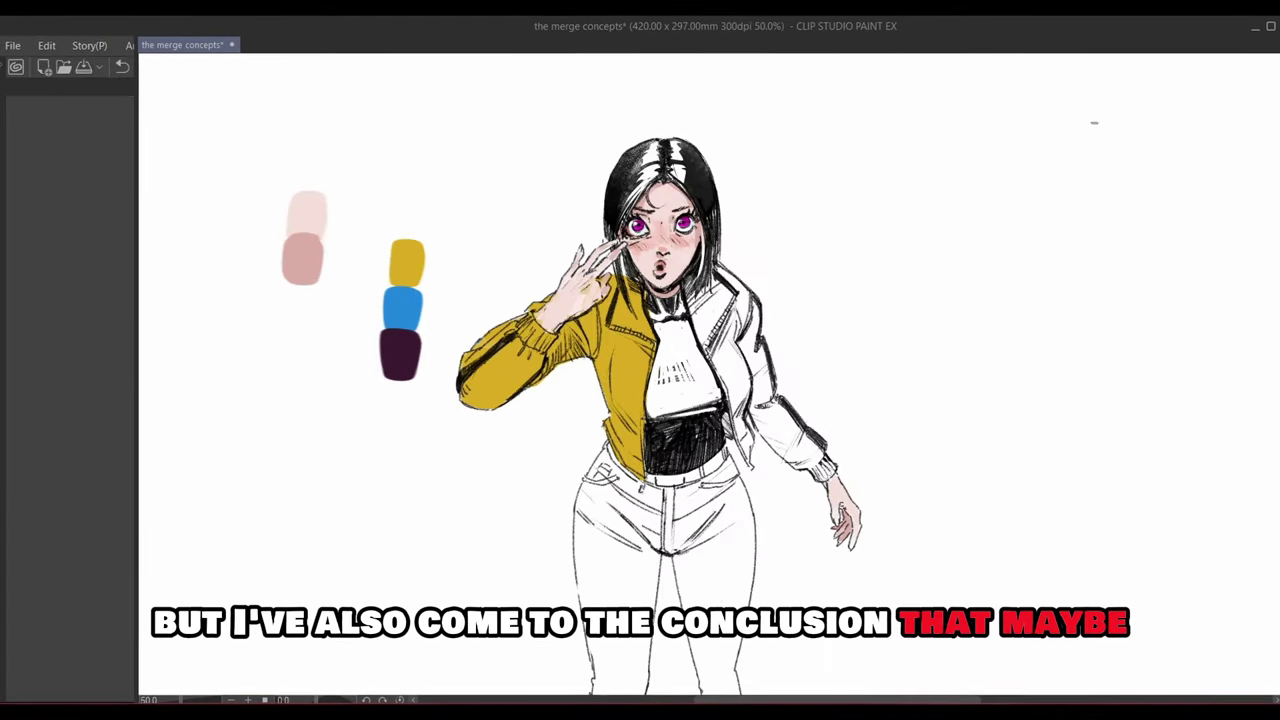
pyautogui.press('Tab')
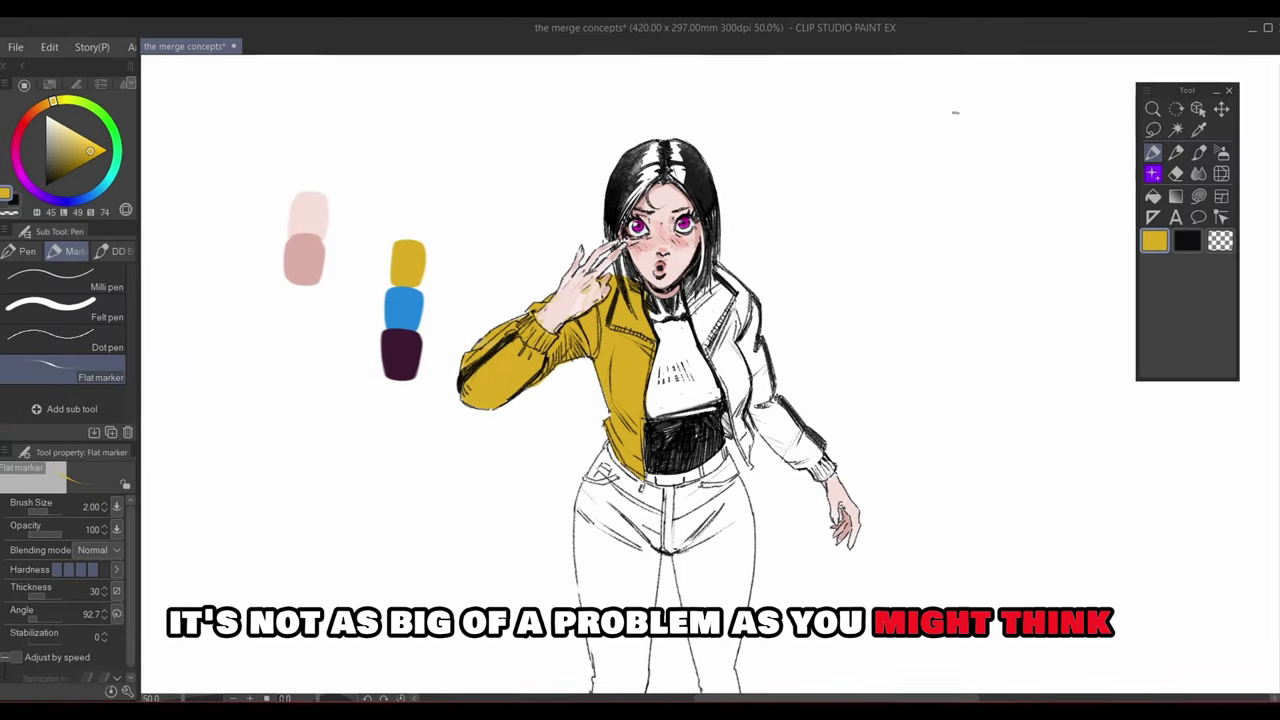
pyautogui.press('Tab')
pyautogui.press('Tab')
pyautogui.press('Tab')
pyautogui.press('Tab')
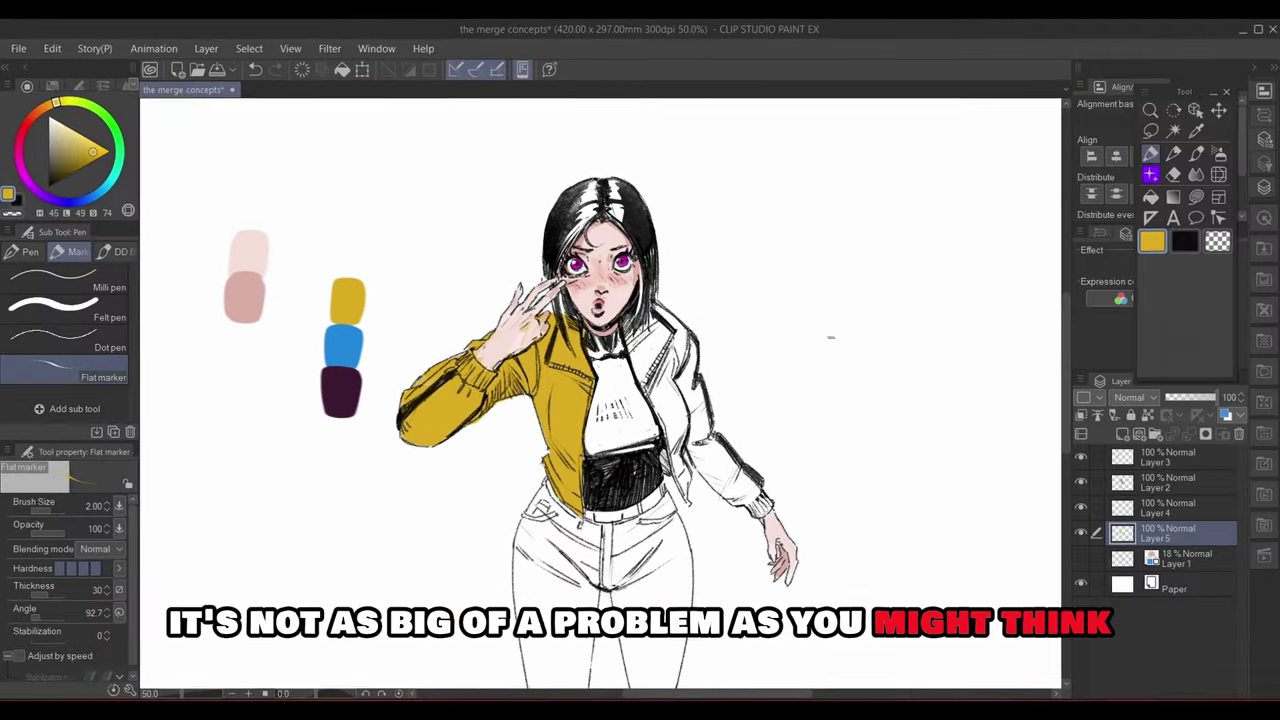
# Paint the remaining jacket front and lowered sleeve mustard yellow, with darker yellow shading in the folds
pyautogui.press('Tab')
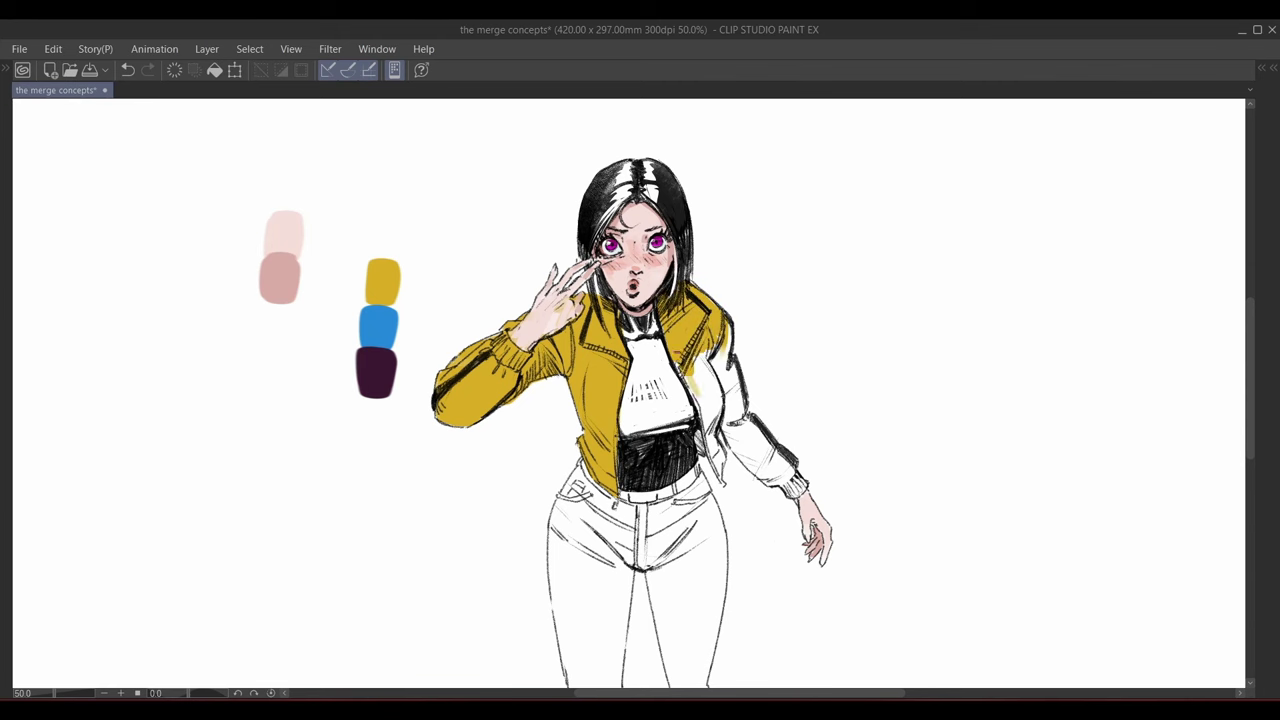
pyautogui.press('Tab')
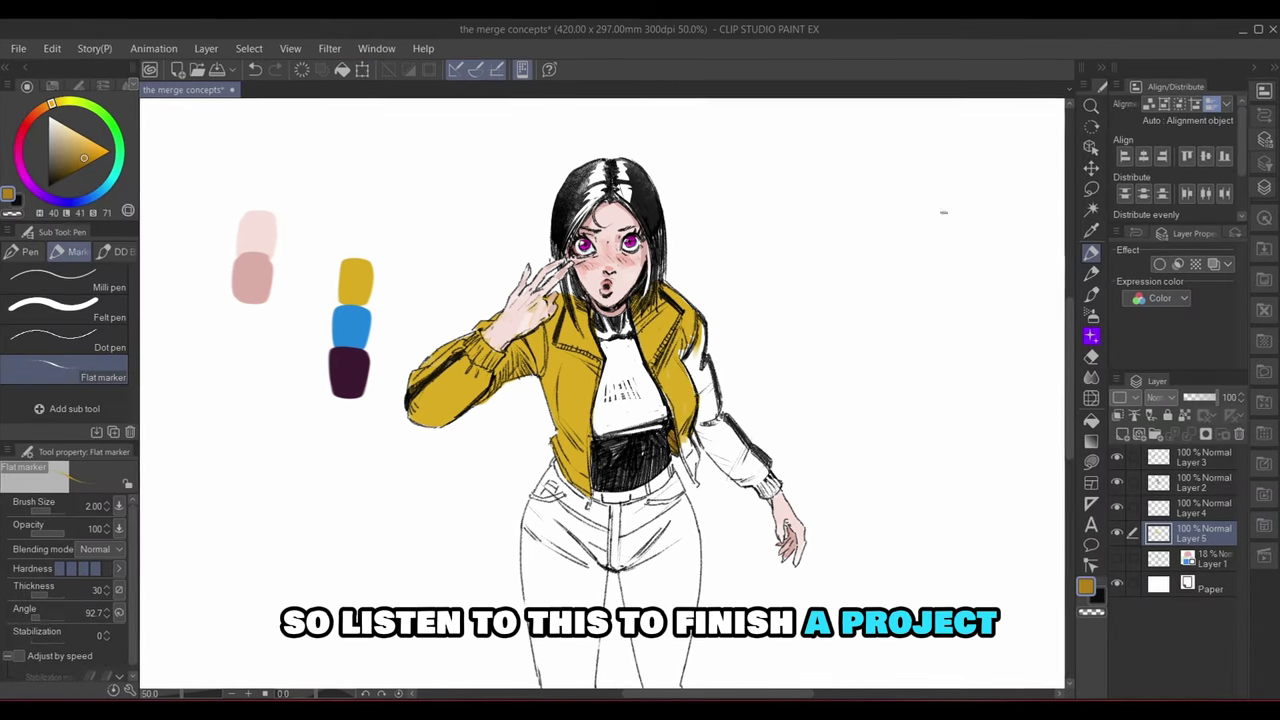
pyautogui.moveTo(688, 350); pyautogui.dragTo(704, 408)
pyautogui.moveTo(704, 335); pyautogui.dragTo(728, 448)
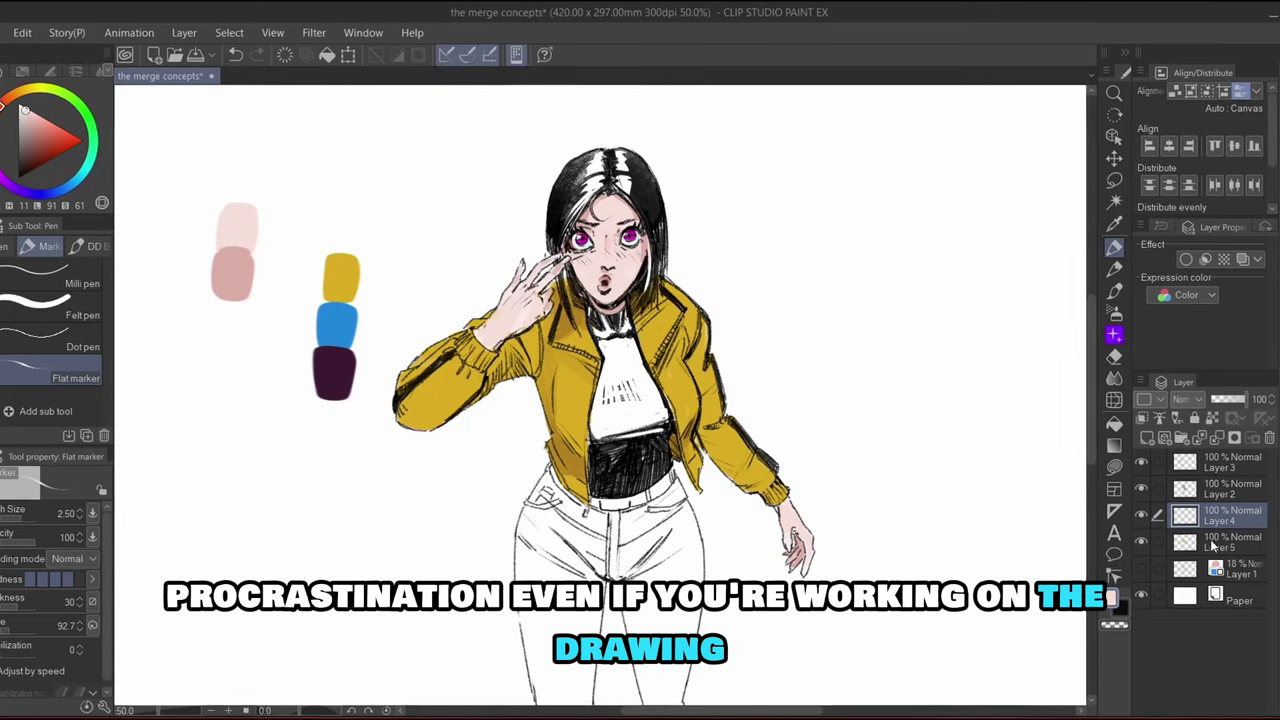
# Save the drawing and fill the turtleneck with dark purple on a new layer beneath the jacket colour
pyautogui.click(1212, 546)
pyautogui.hotkey('ctrl', 'z')
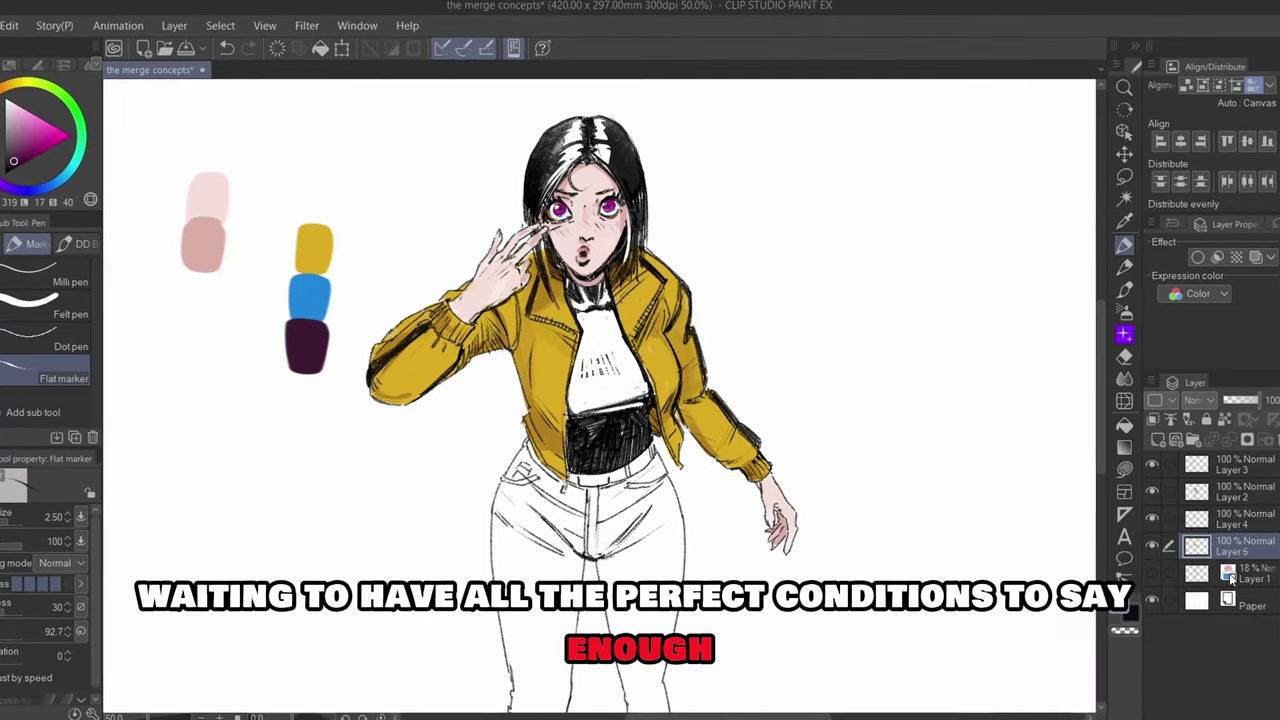
pyautogui.hotkey('ctrl', 's')
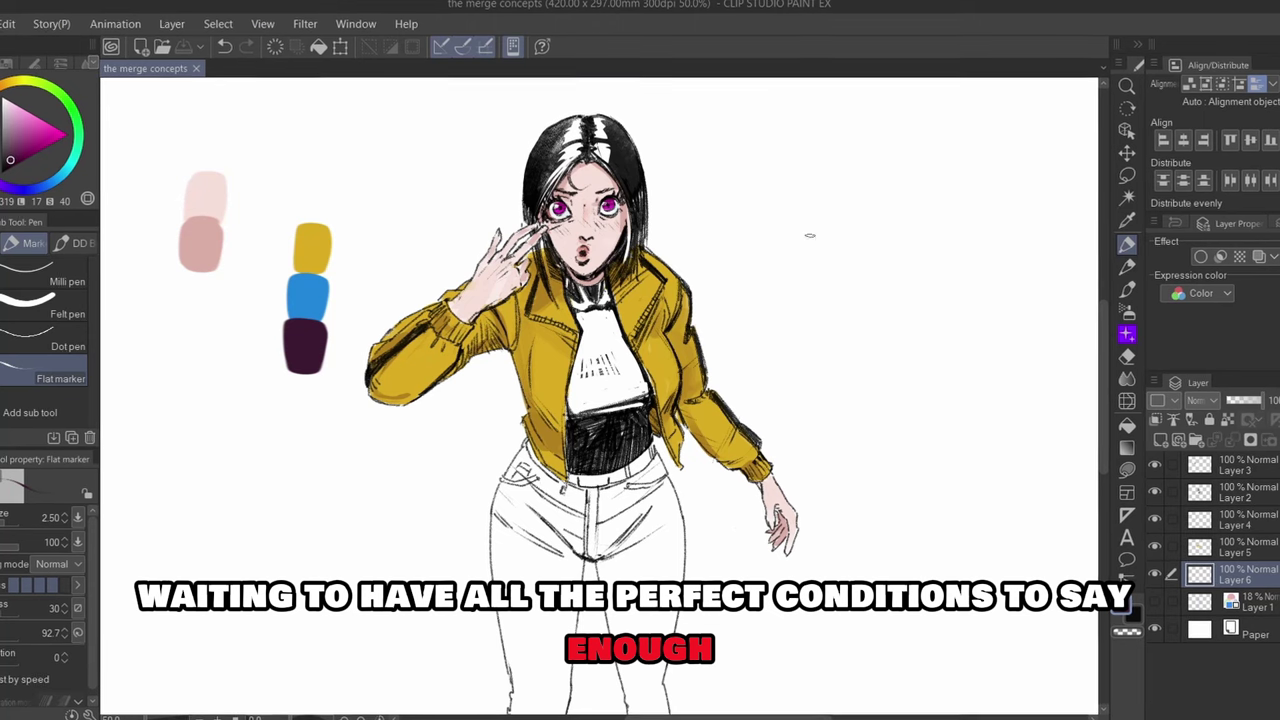
pyautogui.moveTo(573, 408)
pyautogui.mouseDown()
pyautogui.moveTo(590, 338)
pyautogui.moveTo(638, 402)
pyautogui.moveTo(630, 432)
pyautogui.moveTo(608, 290)
pyautogui.mouseUp()
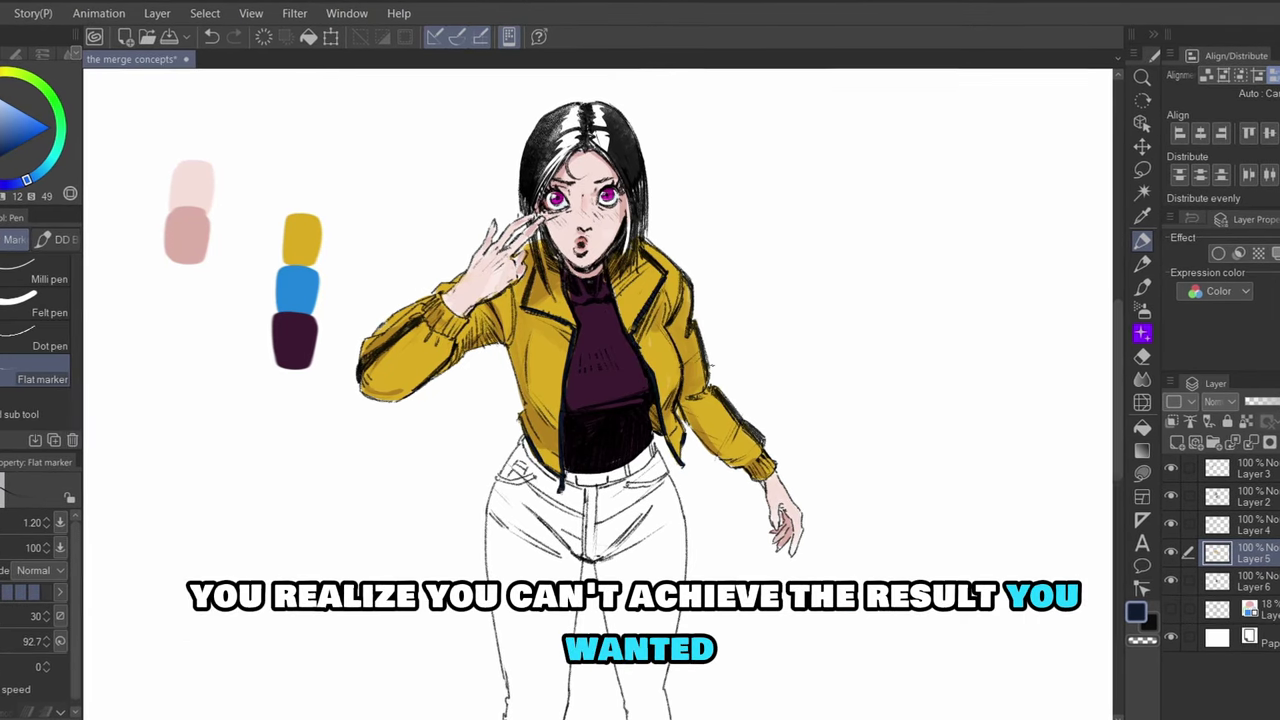
# Paint lighter purple highlights across the chest and folds of the turtleneck on Layer 6
pyautogui.click(1252, 581)
pyautogui.click(2, 94)
pyautogui.moveTo(570, 372)
pyautogui.mouseDown()
pyautogui.moveTo(574, 400)
pyautogui.moveTo(590, 380)
pyautogui.moveTo(594, 392)
pyautogui.moveTo(644, 376)
pyautogui.moveTo(595, 334)
pyautogui.moveTo(605, 366)
pyautogui.moveTo(580, 330)
pyautogui.moveTo(604, 350)
pyautogui.mouseUp()
pyautogui.hotkey('ctrl', 'z')
pyautogui.hotkey('ctrl', 'z')
pyautogui.moveTo(570, 316)
pyautogui.mouseDown()
pyautogui.moveTo(600, 357)
pyautogui.moveTo(558, 342)
pyautogui.mouseUp()
pyautogui.press('[')
pyautogui.press('[')
pyautogui.press('[')
pyautogui.press('[')
pyautogui.press('[')
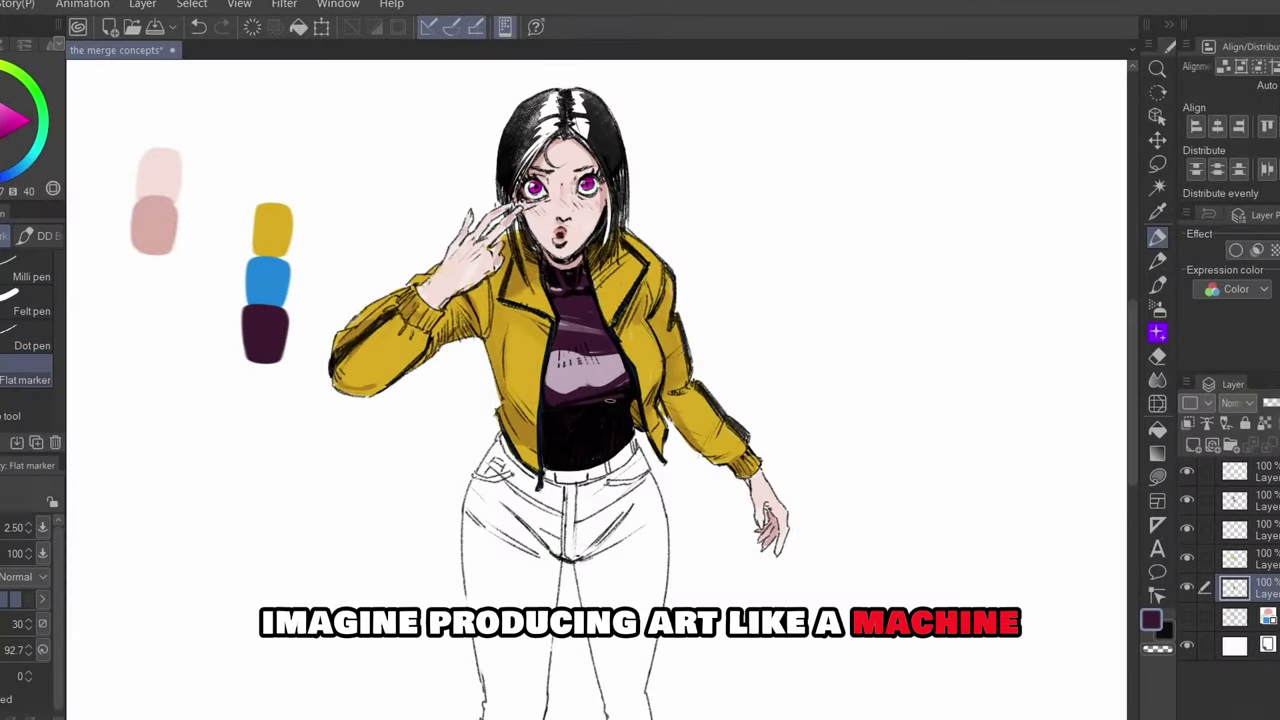
# Sample the dusty pink swatch and add darker skin shading on Layer 4
pyautogui.moveTo(748, 343); pyautogui.dragTo(782, 335)
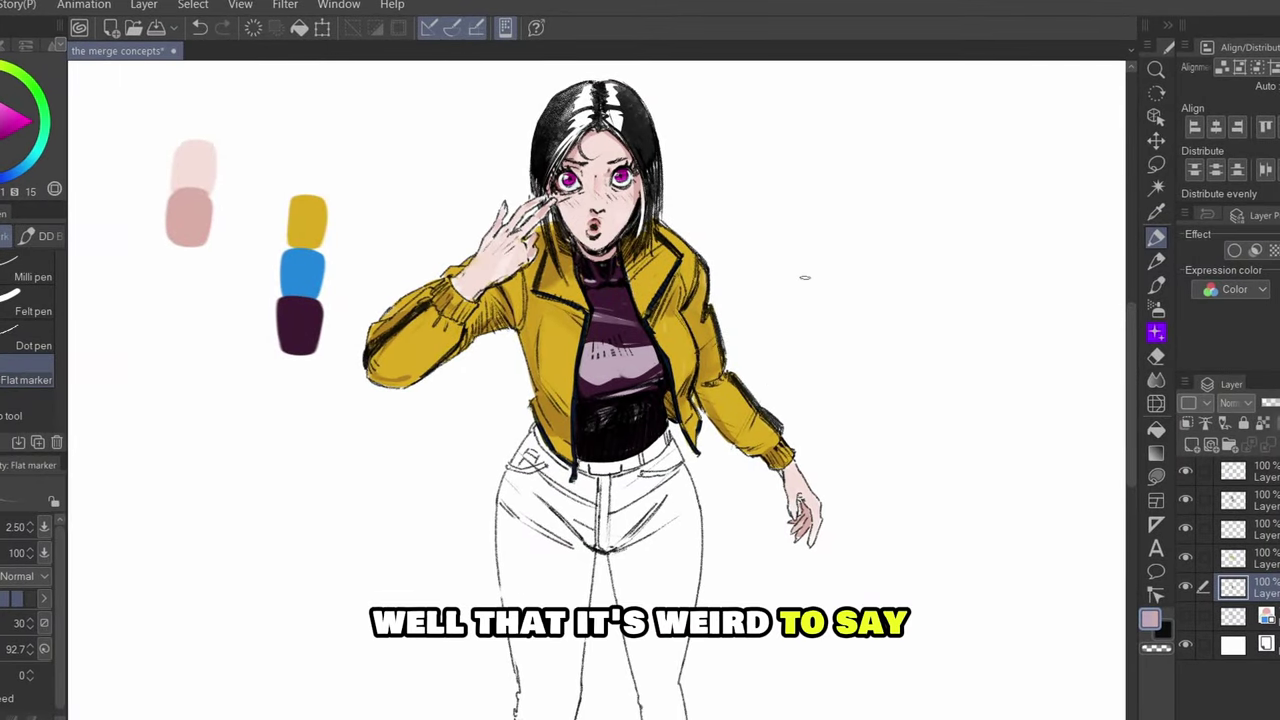
pyautogui.click(1262, 529)
pyautogui.keyDown('alt'); pyautogui.click(190, 220); pyautogui.keyUp('alt')
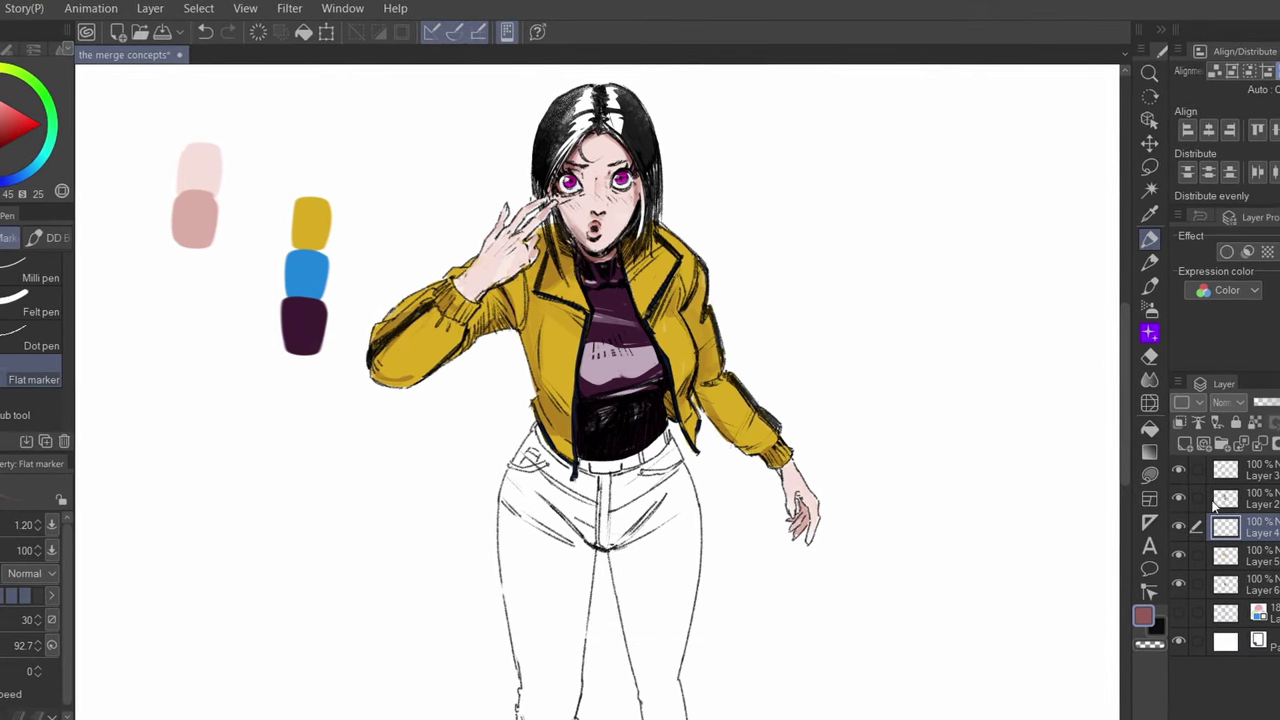
# Add a new layer directly above Layer 1 for the next colour and save the drawing
pyautogui.click(1264, 614)
pyautogui.click(1185, 444)
pyautogui.hotkey('ctrl', 's')
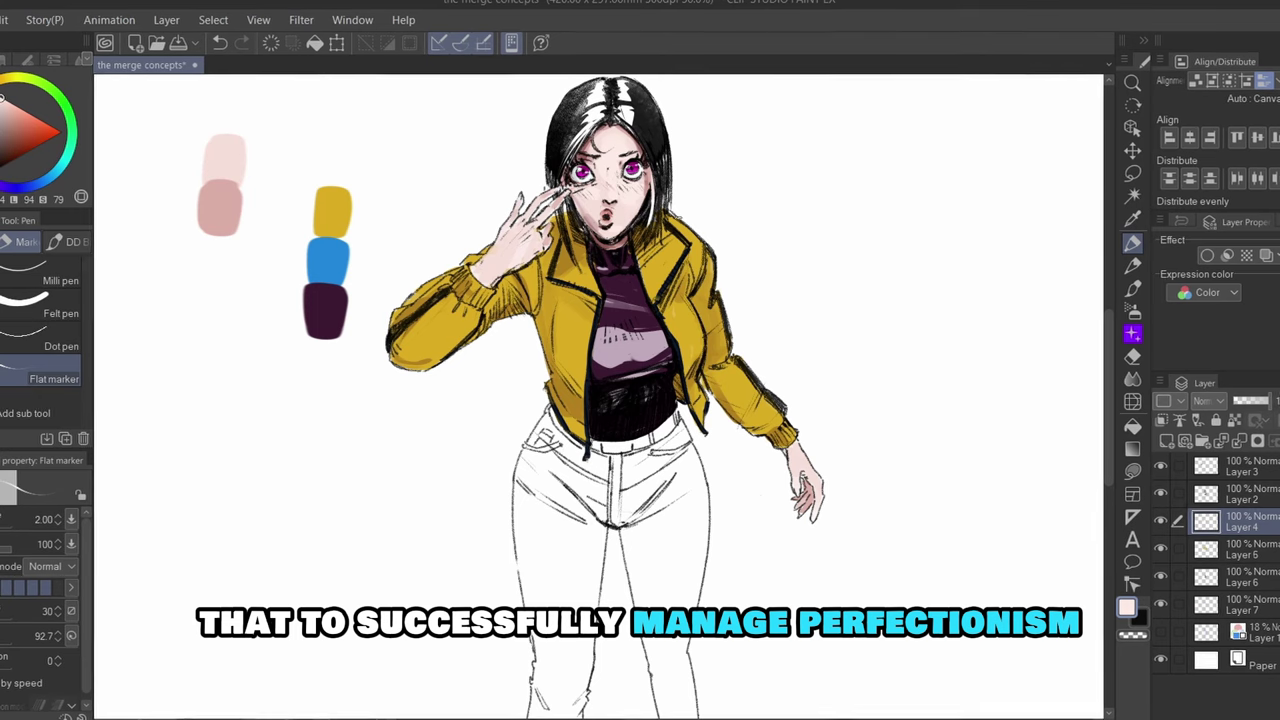
# Paint lighter yellow highlights on the jacket's chest, shoulder and lowered sleeve on Layer 5, undoing the last stray stroke
pyautogui.click(1207, 549)
pyautogui.click(7, 80)
pyautogui.click(33, 127)
pyautogui.moveTo(568, 328); pyautogui.dragTo(585, 350)
pyautogui.moveTo(672, 322); pyautogui.dragTo(688, 342)
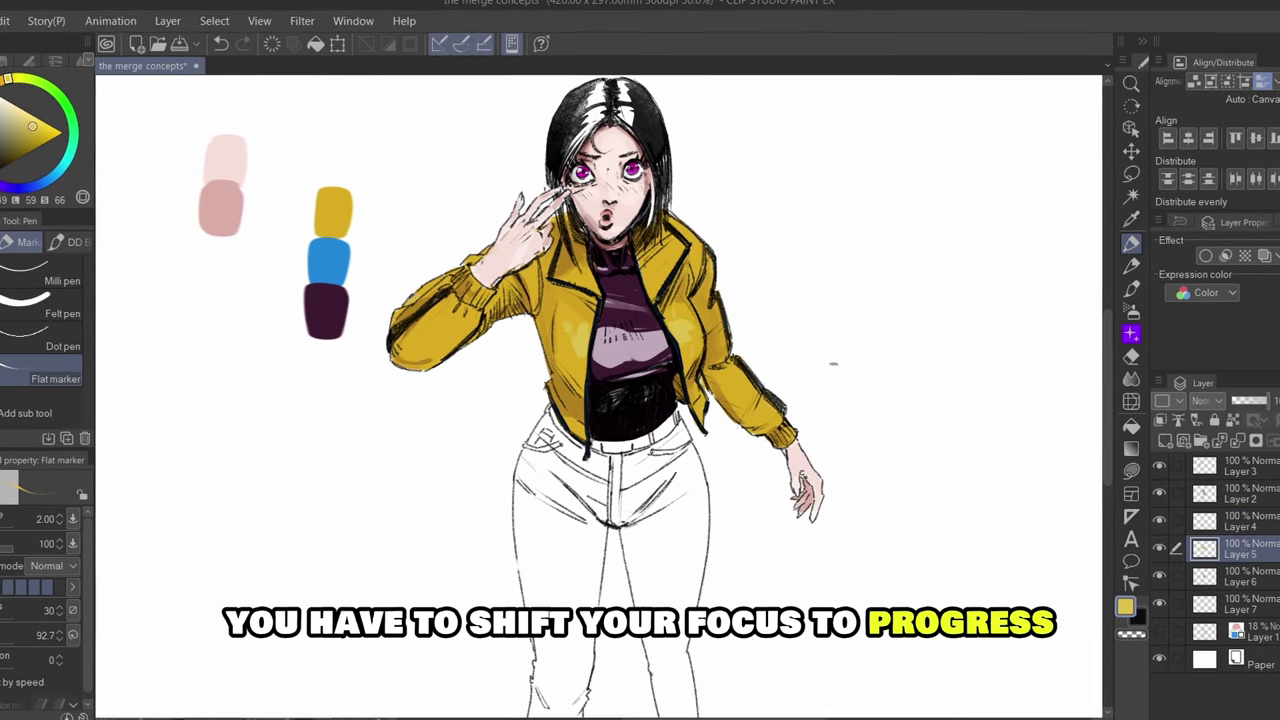
pyautogui.moveTo(682, 240)
pyautogui.mouseDown()
pyautogui.moveTo(648, 294)
pyautogui.moveTo(697, 248)
pyautogui.mouseUp()
pyautogui.moveTo(745, 374)
pyautogui.mouseDown()
pyautogui.moveTo(768, 424)
pyautogui.moveTo(754, 392)
pyautogui.mouseUp()
pyautogui.hotkey('ctrl', 'z')
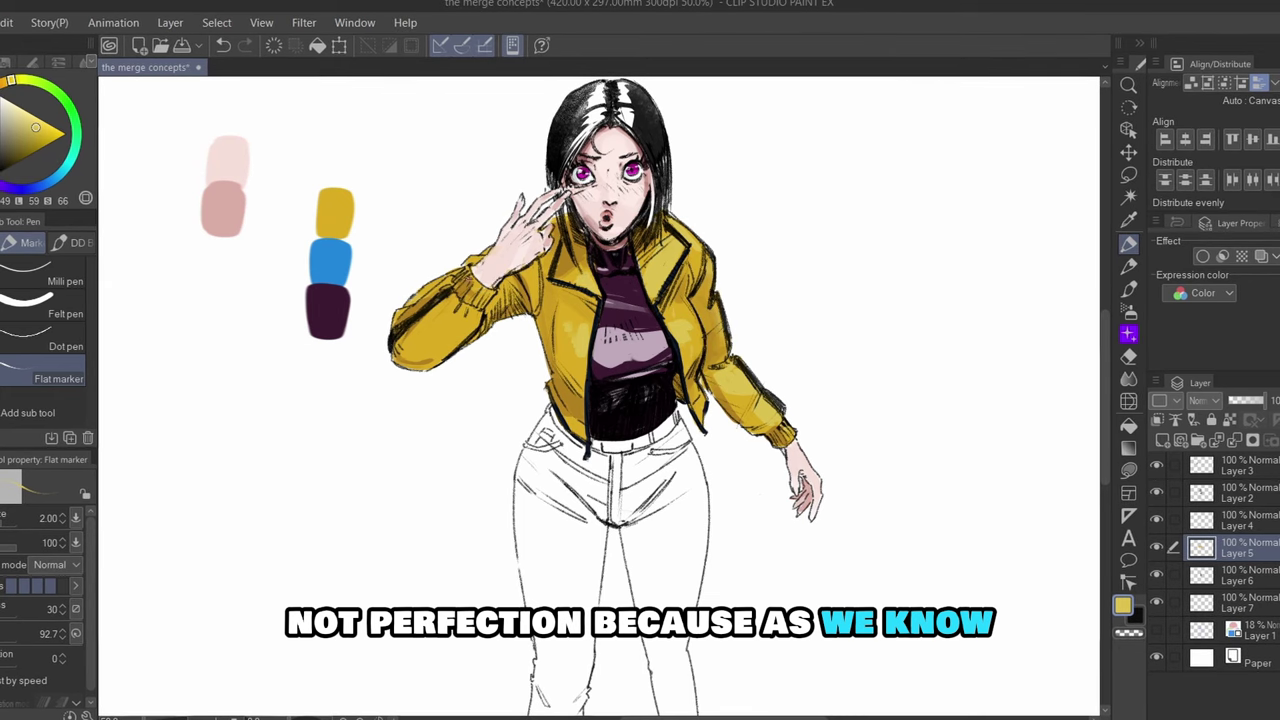
# Sample the blue swatch and fill the jeans' hips and upper legs on Layer 7 with the brush at size 7
pyautogui.click(1238, 604)
pyautogui.keyDown('alt'); pyautogui.click(330, 262); pyautogui.keyUp('alt')
pyautogui.press(']')
pyautogui.press(']')
pyautogui.press(']')
pyautogui.press(']')
pyautogui.press(']')
pyautogui.moveTo(546, 458)
pyautogui.mouseDown()
pyautogui.moveTo(535, 556)
pyautogui.moveTo(606, 515)
pyautogui.moveTo(672, 569)
pyautogui.moveTo(634, 545)
pyautogui.mouseUp()
pyautogui.moveTo(650, 580); pyautogui.dragTo(662, 481)
pyautogui.moveTo(548, 460); pyautogui.dragTo(580, 590)
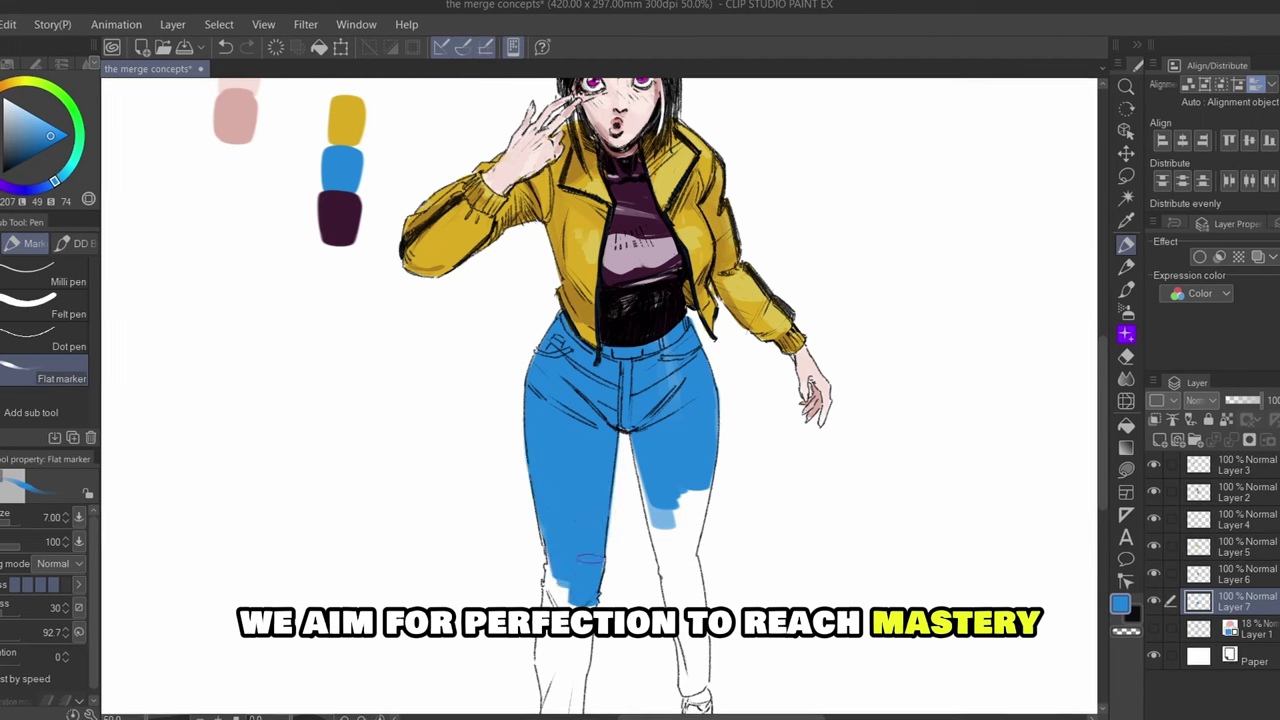
# Reduce the brush to size 2.5 and fill the edges and lower legs of the jeans with the same blue
pyautogui.moveTo(655, 455)
pyautogui.mouseDown()
pyautogui.moveTo(690, 580)
pyautogui.moveTo(663, 464)
pyautogui.mouseUp()
pyautogui.press('[')
pyautogui.press('[')
pyautogui.moveTo(690, 450); pyautogui.dragTo(718, 590)
pyautogui.press('[')
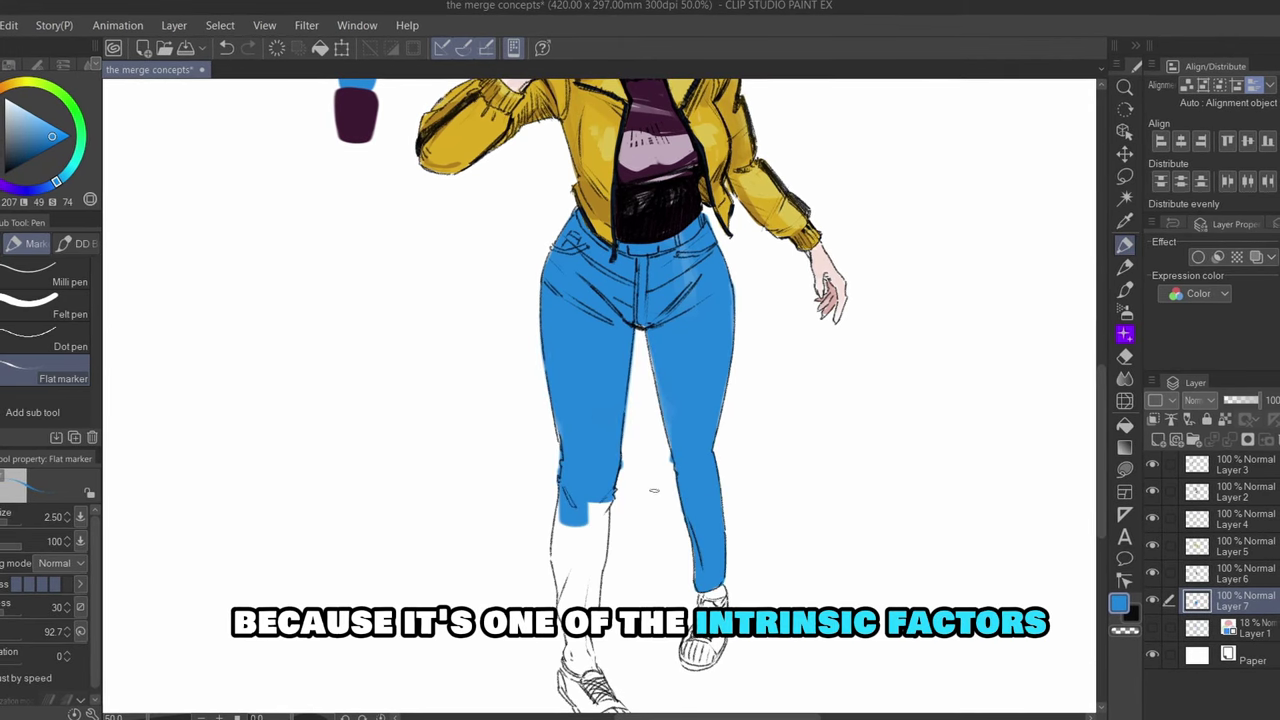
pyautogui.moveTo(558, 449); pyautogui.dragTo(560, 491)
pyautogui.moveTo(626, 441); pyautogui.dragTo(638, 330)
pyautogui.press('p')
pyautogui.moveTo(567, 510)
pyautogui.mouseDown()
pyautogui.moveTo(564, 588)
pyautogui.moveTo(588, 600)
pyautogui.mouseUp()
pyautogui.moveTo(577, 526); pyautogui.dragTo(565, 608)
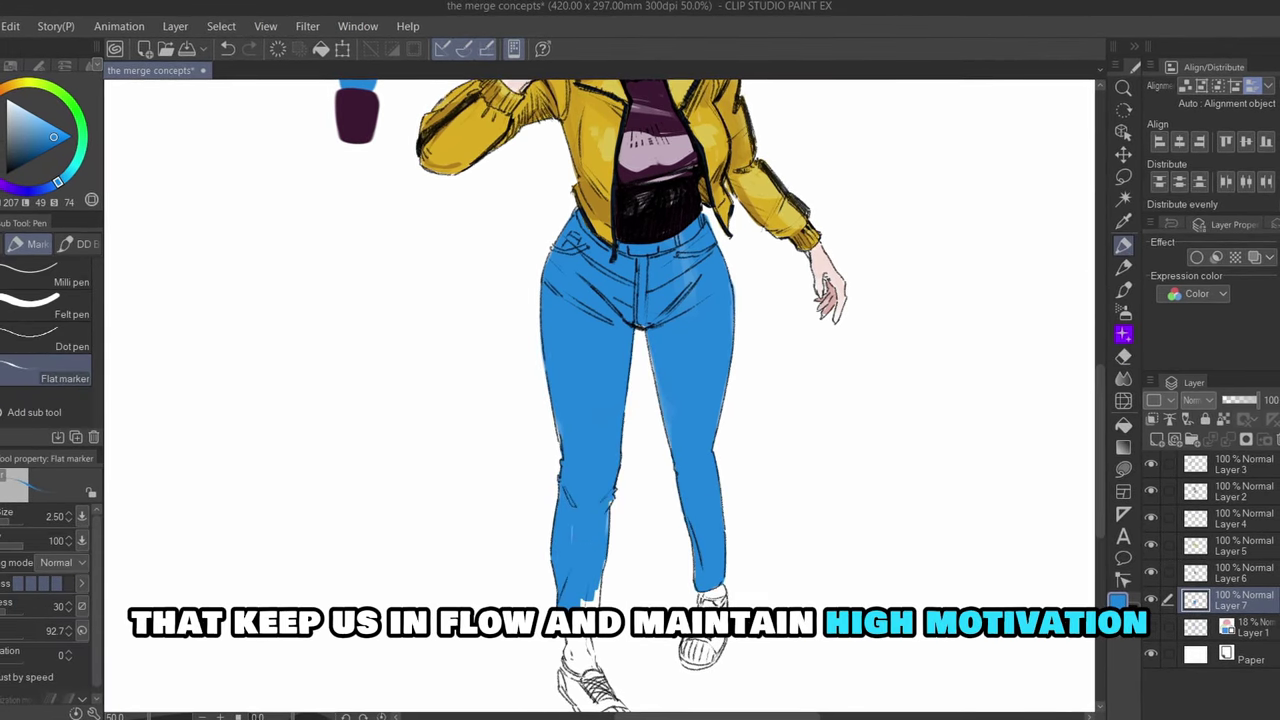
# Sample the skin colour from the lowered hand and paint the bare ankle of the front foot on Layer 4
pyautogui.click(1236, 518)
pyautogui.keyDown('alt'); pyautogui.click(824, 272); pyautogui.keyUp('alt')
pyautogui.moveTo(615, 409); pyautogui.dragTo(586, 351)
pyautogui.moveTo(542, 574); pyautogui.dragTo(546, 605)
pyautogui.moveTo(558, 572); pyautogui.dragTo(556, 606)
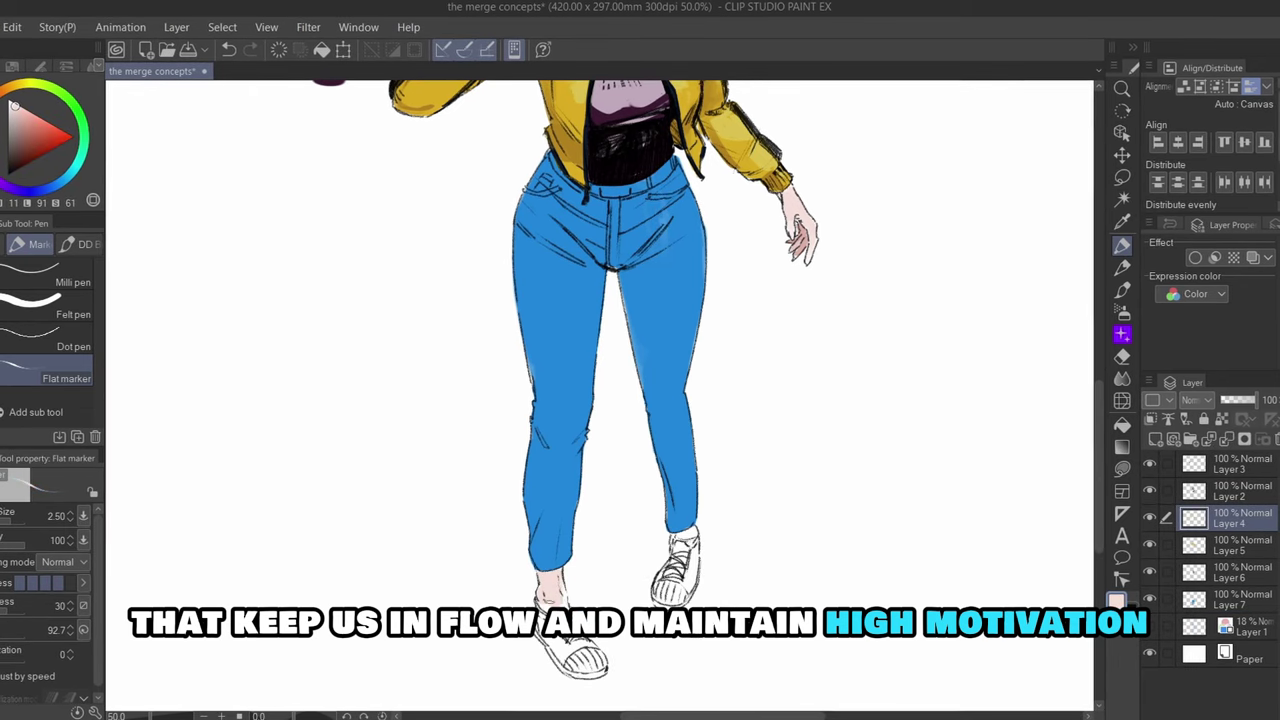
# Touch up the jeans' cuffs in blue on Layer 7 and shade the ankles with dusty pink on Layer 4
pyautogui.click(1240, 598)
pyautogui.keyDown('alt'); pyautogui.click(687, 505); pyautogui.keyUp('alt')
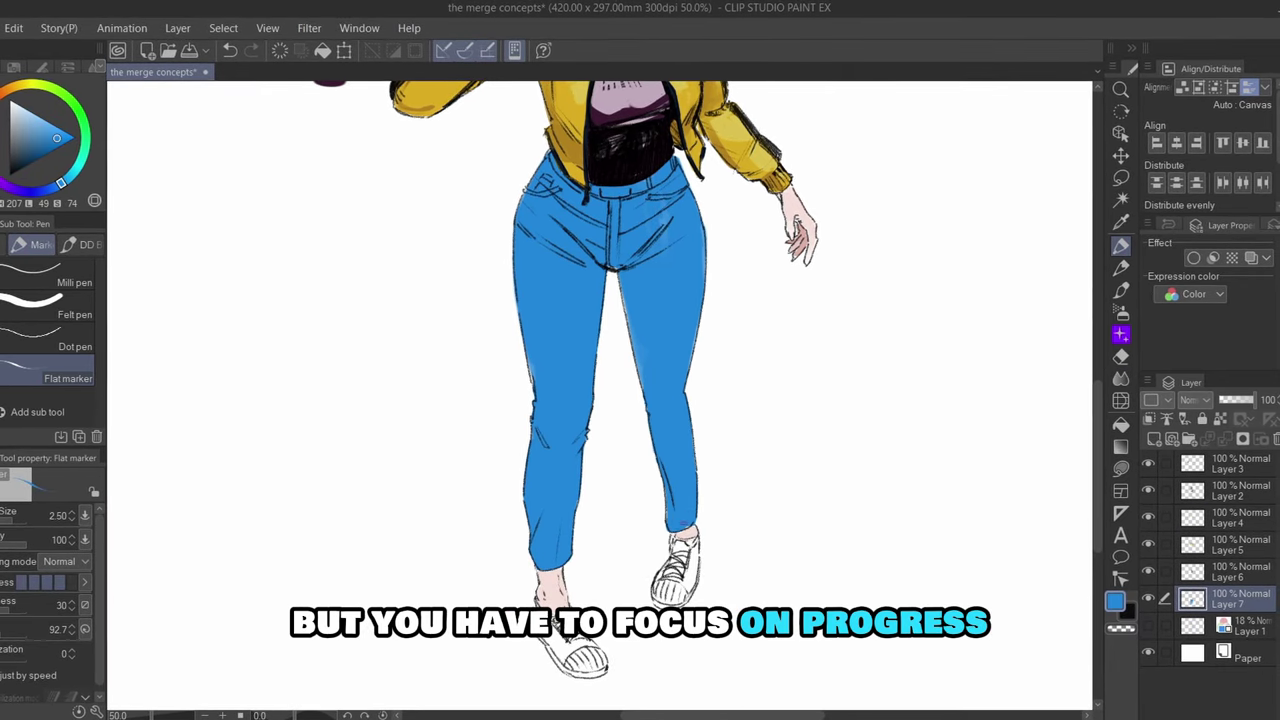
pyautogui.click(1240, 517)
pyautogui.moveTo(846, 380)
pyautogui.mouseDown()
pyautogui.moveTo(846, 437)
pyautogui.moveTo(844, 393)
pyautogui.mouseUp()
pyautogui.keyDown('alt'); pyautogui.click(686, 545); pyautogui.keyUp('alt')
pyautogui.moveTo(714, 548); pyautogui.dragTo(657, 486)
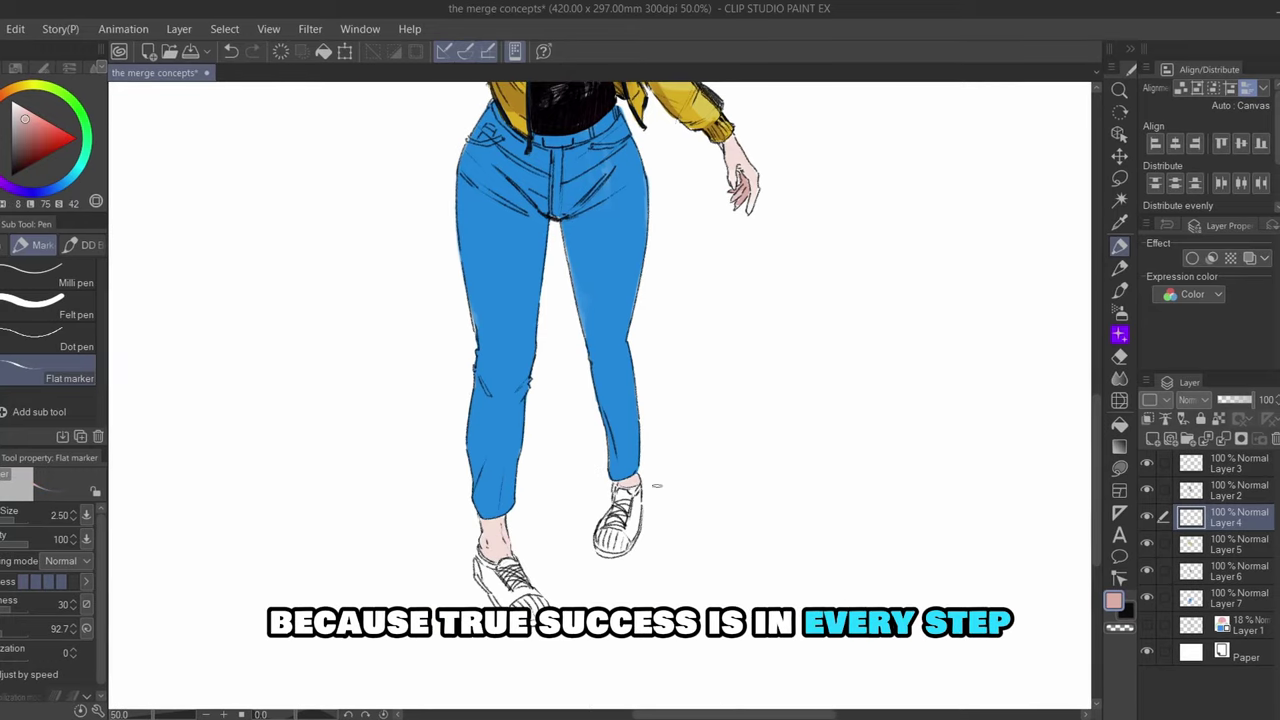
# Save the drawing, then shade the jeans' pocket, crotch folds and front leg's inner thigh in darker blue on Layer 7
pyautogui.scroll(5, 766, 337)
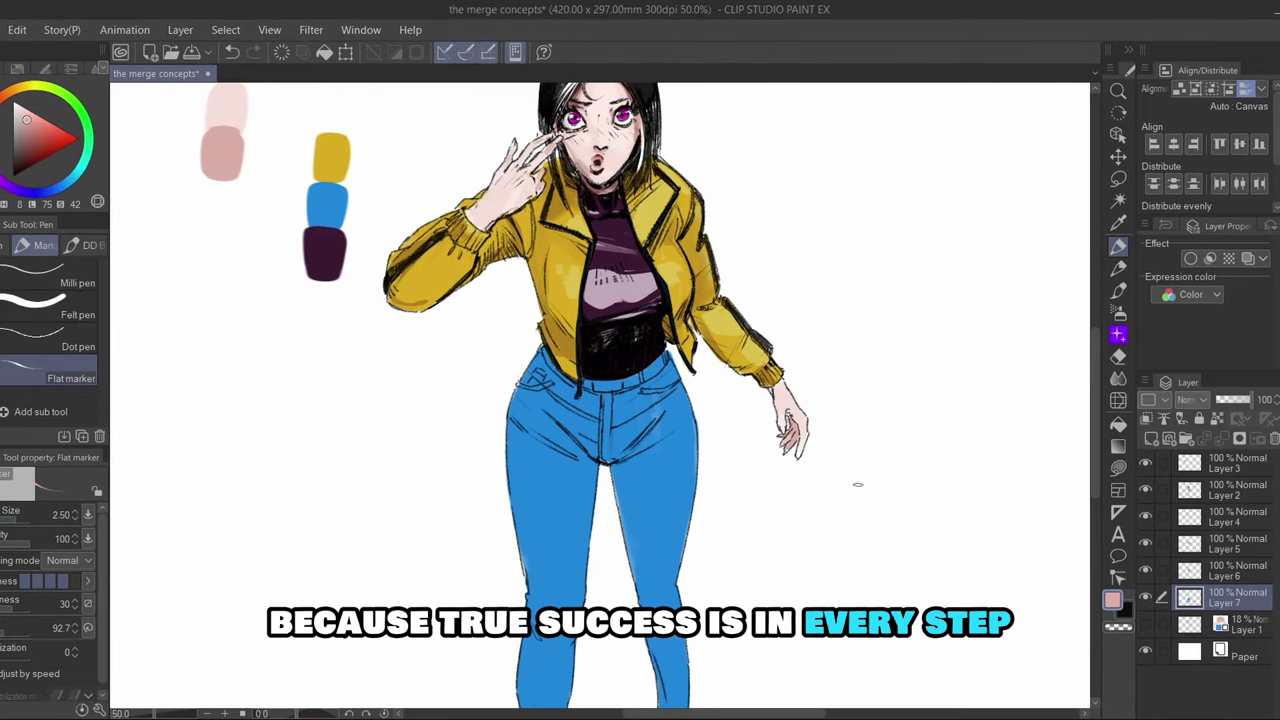
pyautogui.hotkey('ctrl', 's')
pyautogui.press('Tab')
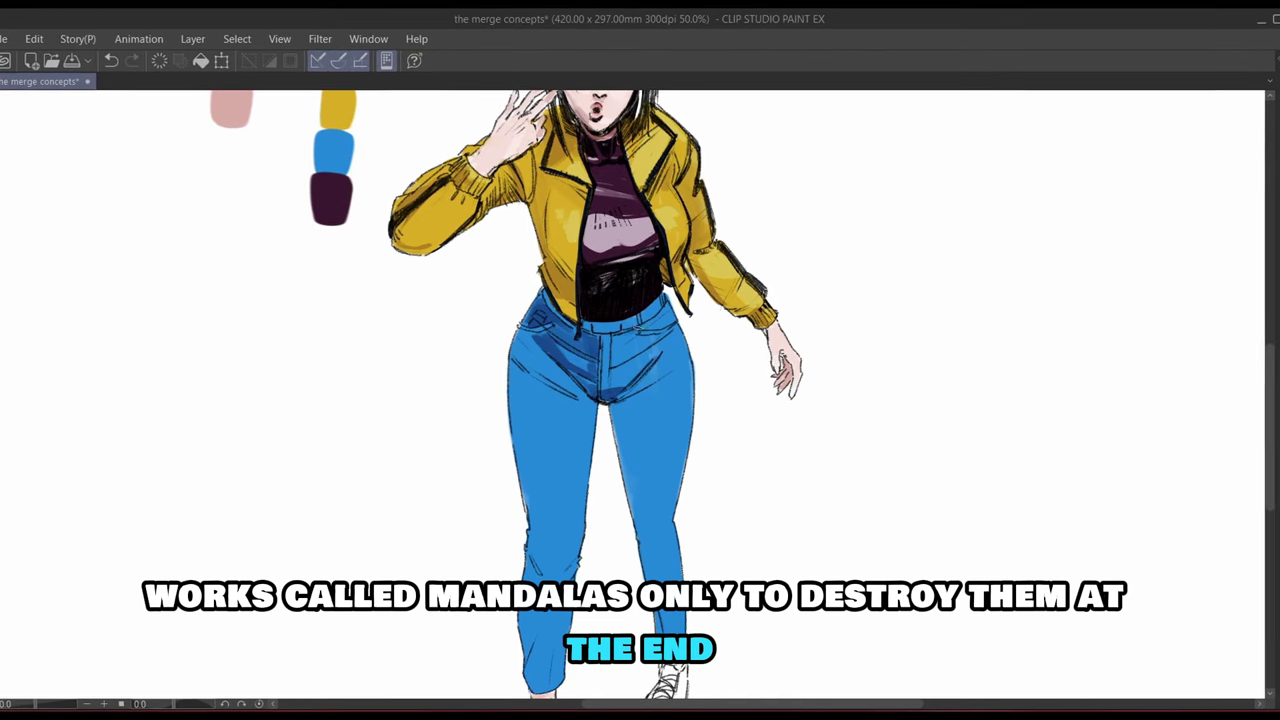
pyautogui.moveTo(562, 368); pyautogui.dragTo(558, 424)
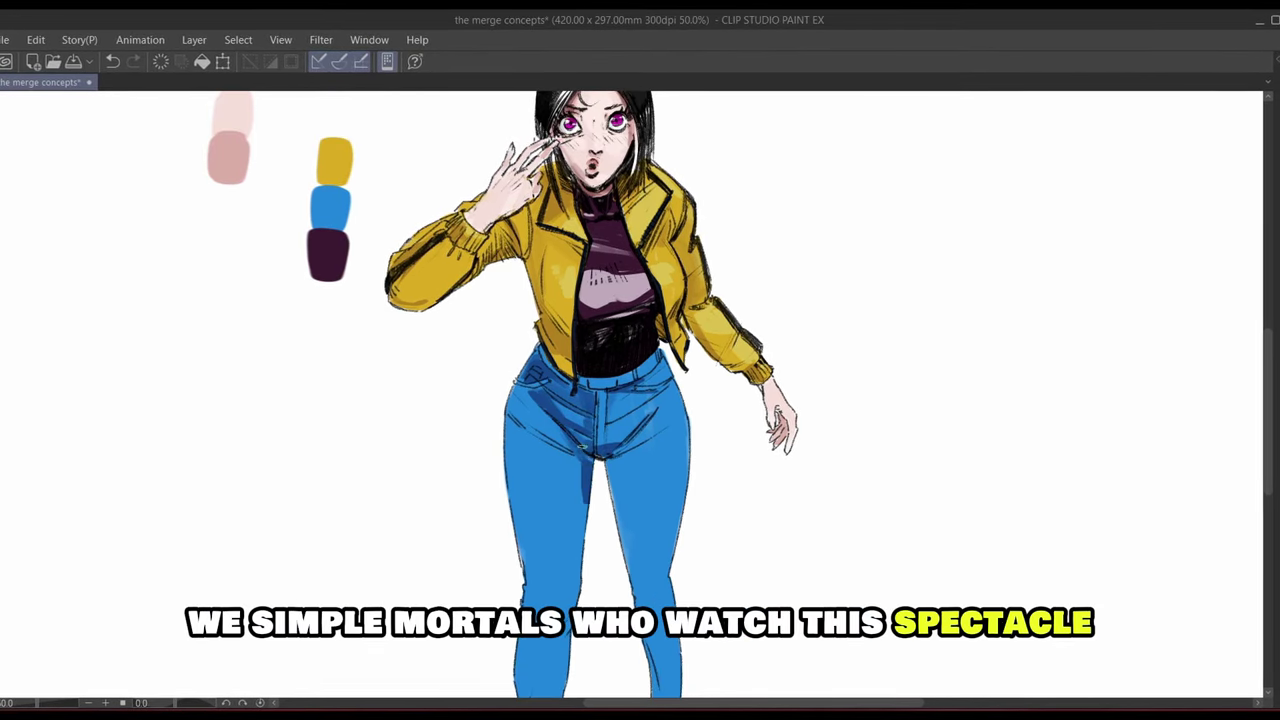
pyautogui.hotkey('ctrl', 'z')
# Shade the back leg's inner thigh and its lower leg below the knee in dark blue
pyautogui.scroll(-4, 600, 400)
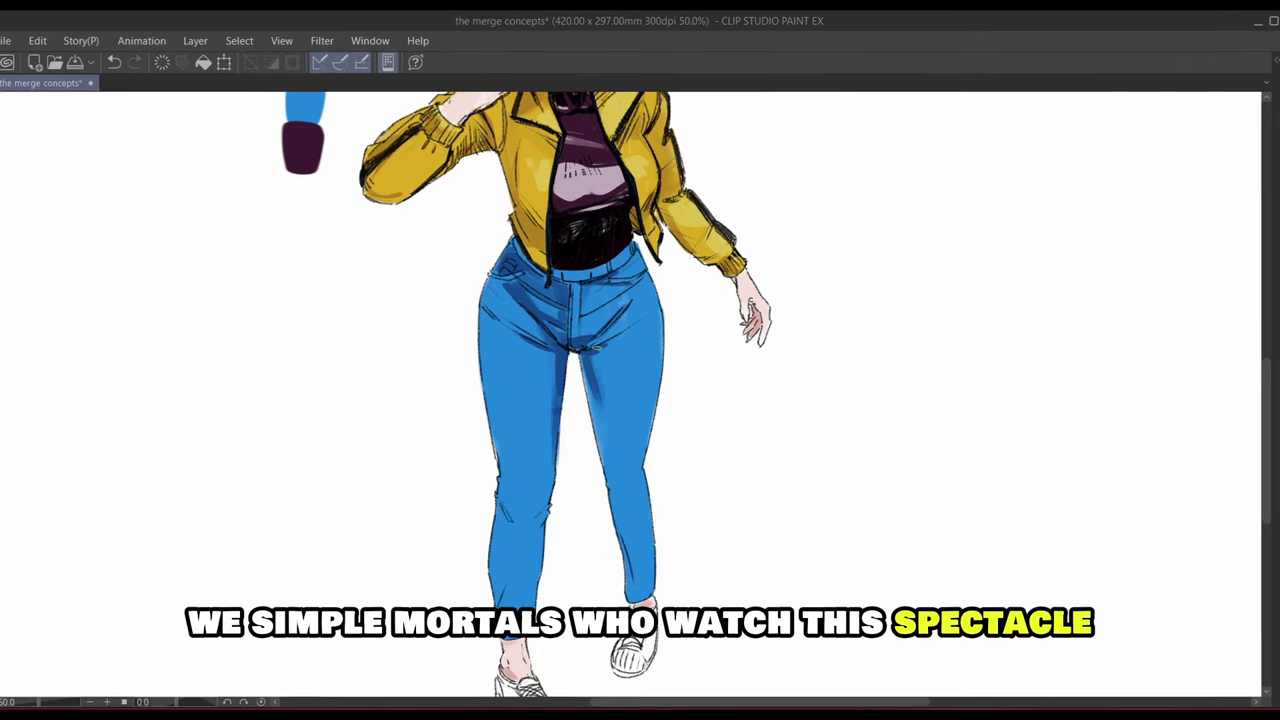
pyautogui.moveTo(588, 386); pyautogui.dragTo(600, 455)
pyautogui.moveTo(600, 420); pyautogui.dragTo(618, 474)
pyautogui.moveTo(618, 500)
pyautogui.mouseDown()
pyautogui.moveTo(628, 442)
pyautogui.moveTo(651, 550)
pyautogui.mouseUp()
pyautogui.moveTo(634, 444); pyautogui.dragTo(660, 529)
pyautogui.moveTo(654, 472); pyautogui.dragTo(664, 548)
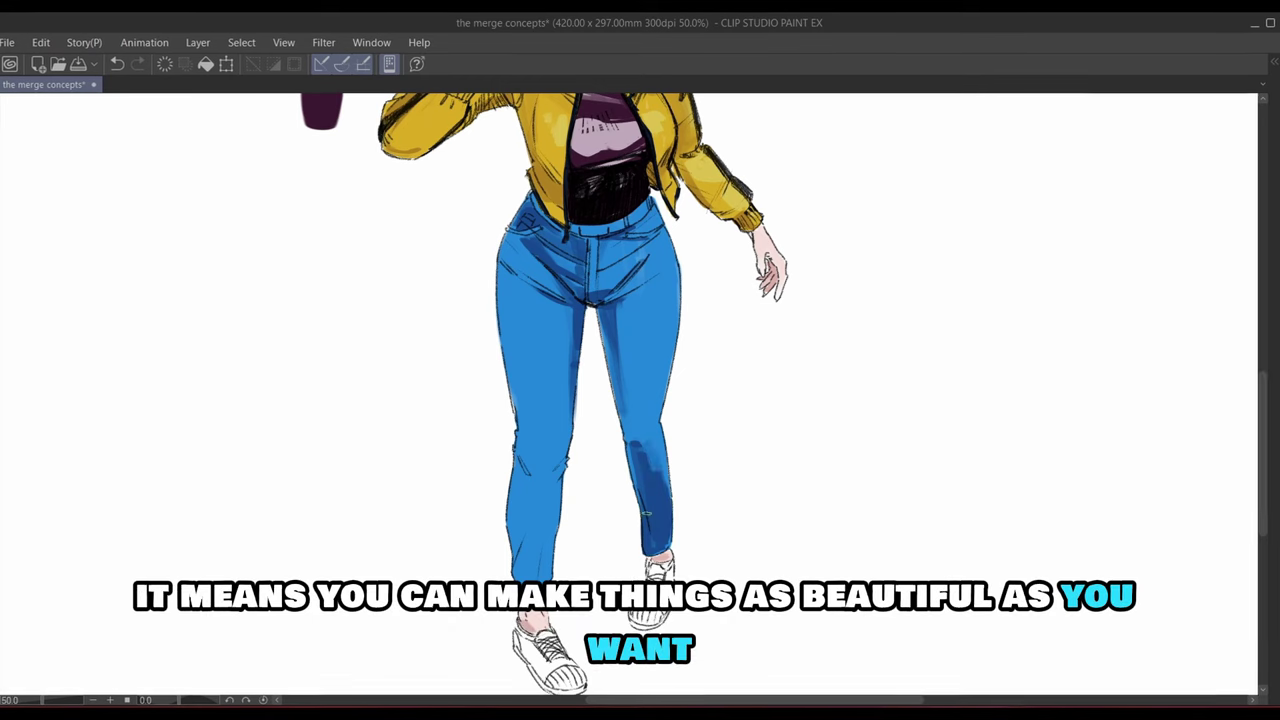
pyautogui.moveTo(633, 446); pyautogui.dragTo(643, 504)
pyautogui.moveTo(646, 448)
pyautogui.mouseDown()
pyautogui.moveTo(674, 524)
pyautogui.moveTo(642, 457)
pyautogui.mouseUp()
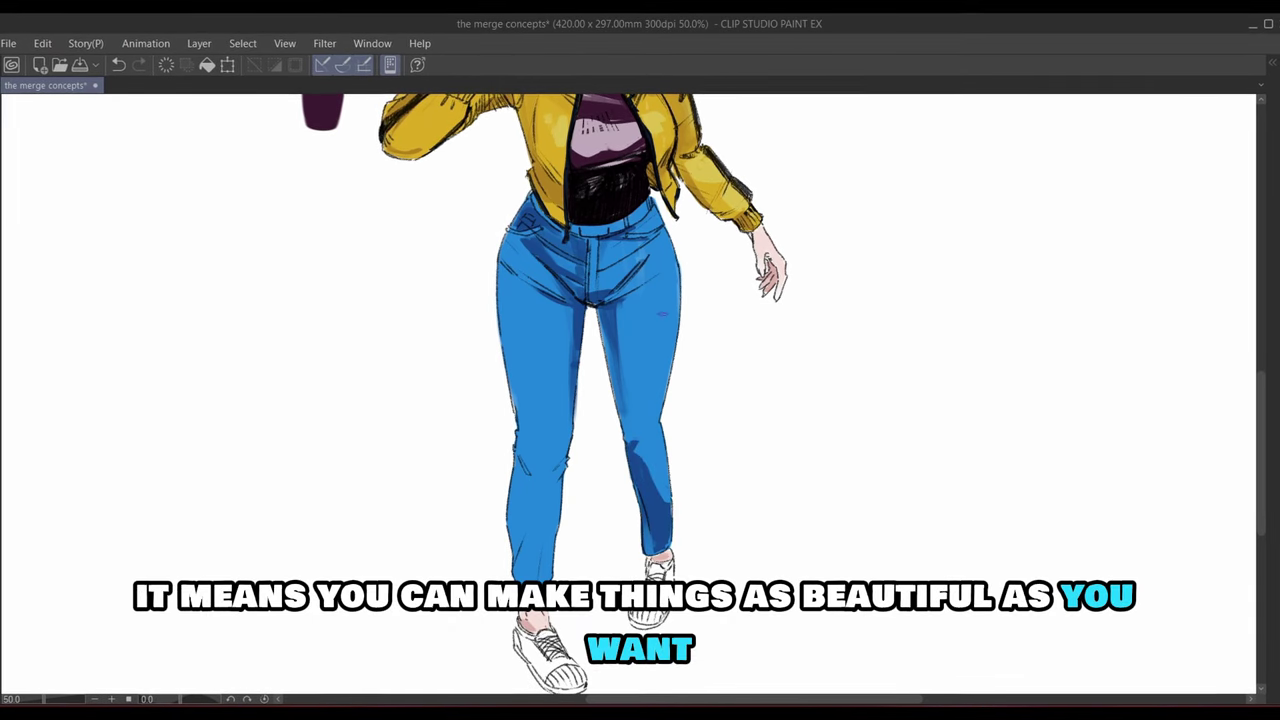
# Shade the outer side of the front leg in dark blue and add light blue highlights to the back leg's hip and thigh
pyautogui.moveTo(677, 500); pyautogui.dragTo(694, 480)
pyautogui.moveTo(535, 418)
pyautogui.mouseDown()
pyautogui.moveTo(544, 455)
pyautogui.moveTo(518, 222)
pyautogui.moveTo(538, 400)
pyautogui.mouseUp()
pyautogui.moveTo(541, 273); pyautogui.dragTo(537, 402)
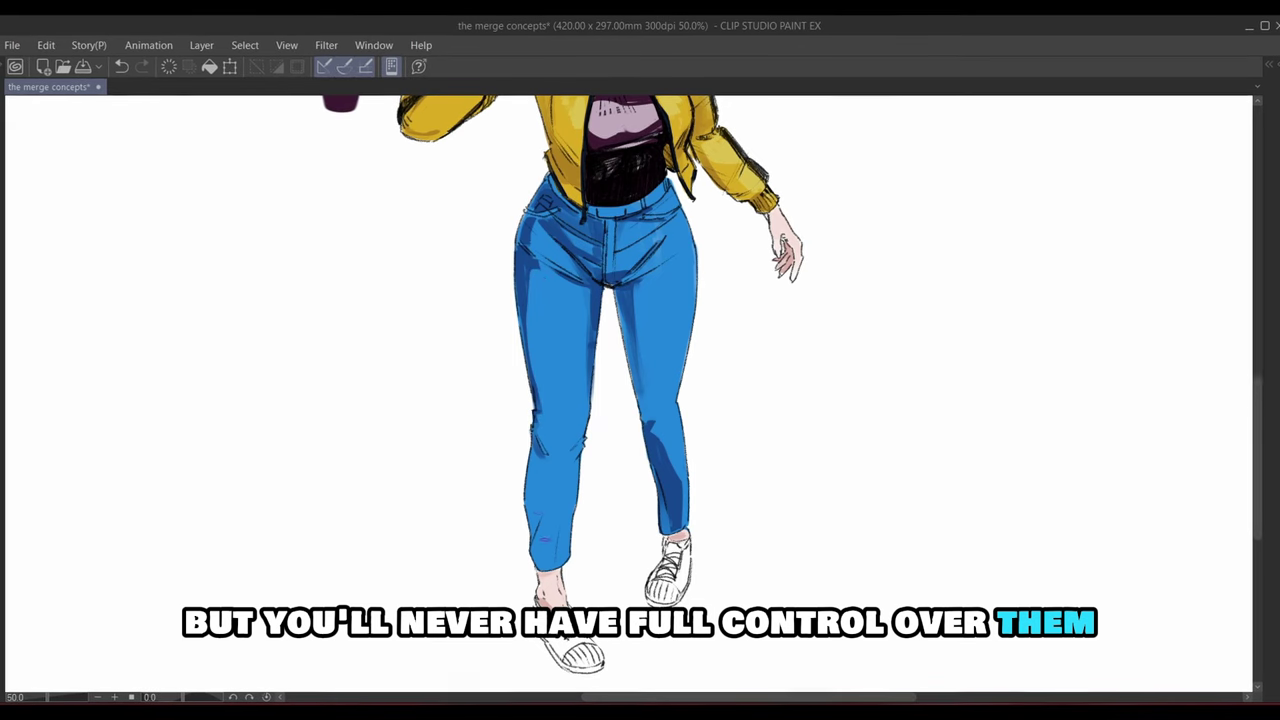
pyautogui.moveTo(538, 452); pyautogui.dragTo(542, 528)
pyautogui.hotkey('ctrl', 'z')
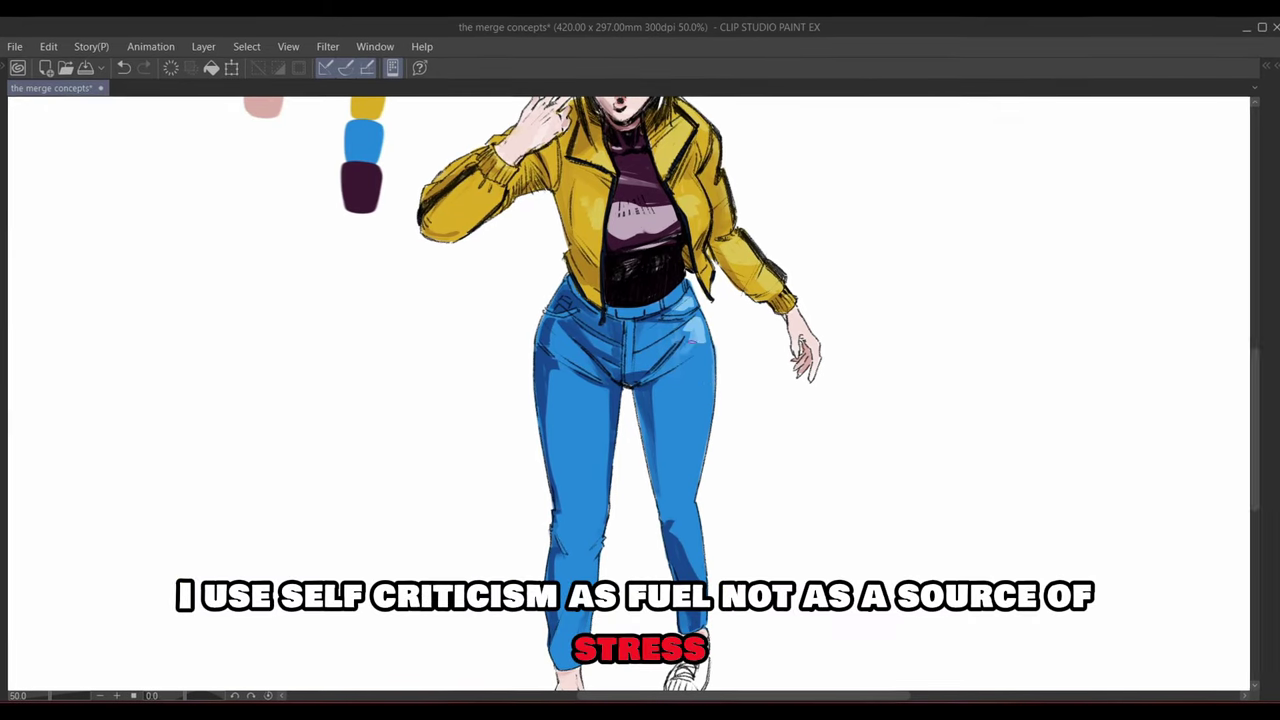
pyautogui.moveTo(690, 343); pyautogui.dragTo(694, 430)
pyautogui.scroll(-1, 710, 400)
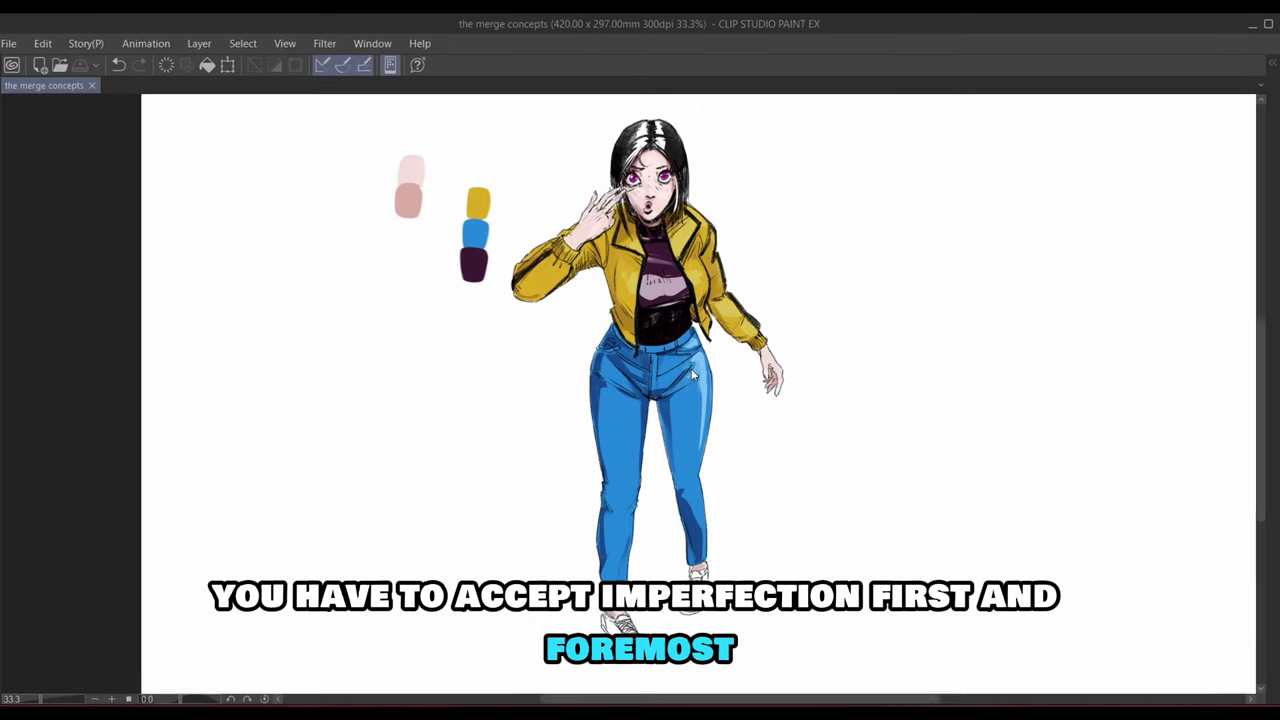
# Pick a pale yellow and paint highlights over the belt buckle on Layer 8
pyautogui.scroll(2, 685, 375)
pyautogui.press('F7')
pyautogui.press('F7')
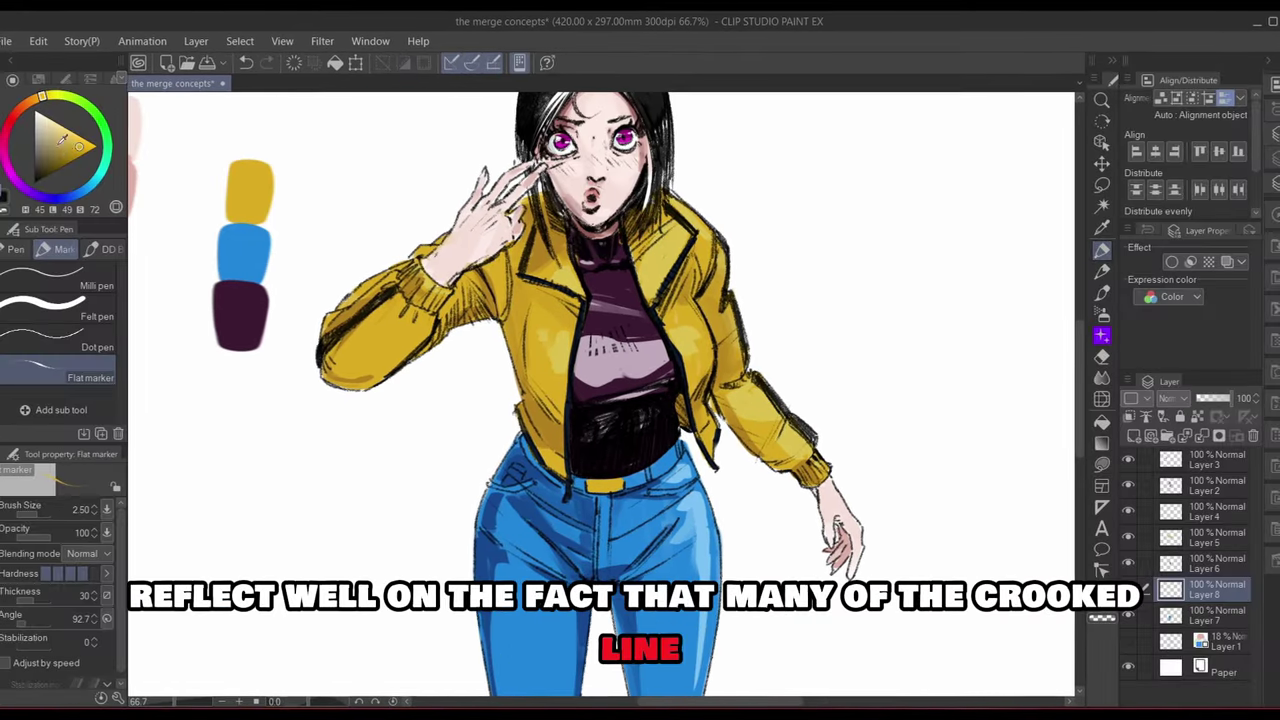
pyautogui.click(38, 125)
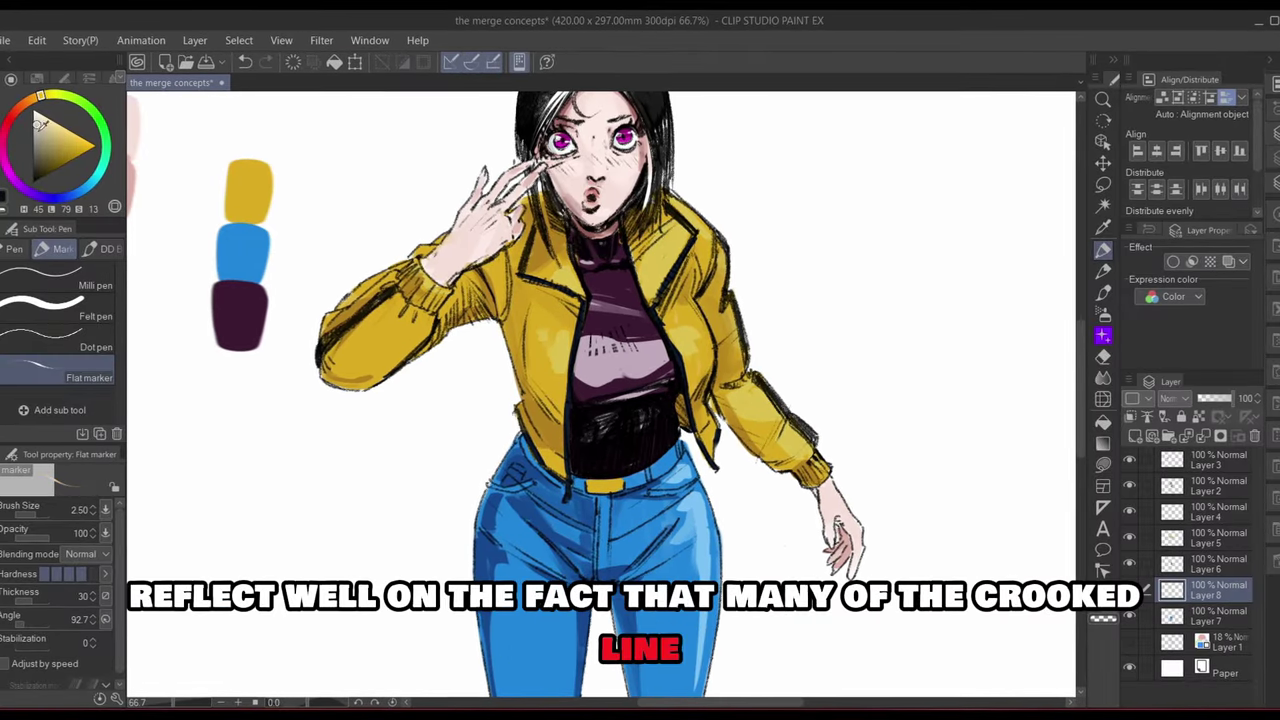
pyautogui.moveTo(591, 485); pyautogui.dragTo(674, 461)
# Reduce the brush to size 1 and paint the belt in dark purple with lighter purple accents
pyautogui.press('[')
pyautogui.press('[')
pyautogui.press('[')
pyautogui.moveTo(633, 477); pyautogui.dragTo(634, 486)
pyautogui.moveTo(526, 450); pyautogui.dragTo(562, 477)
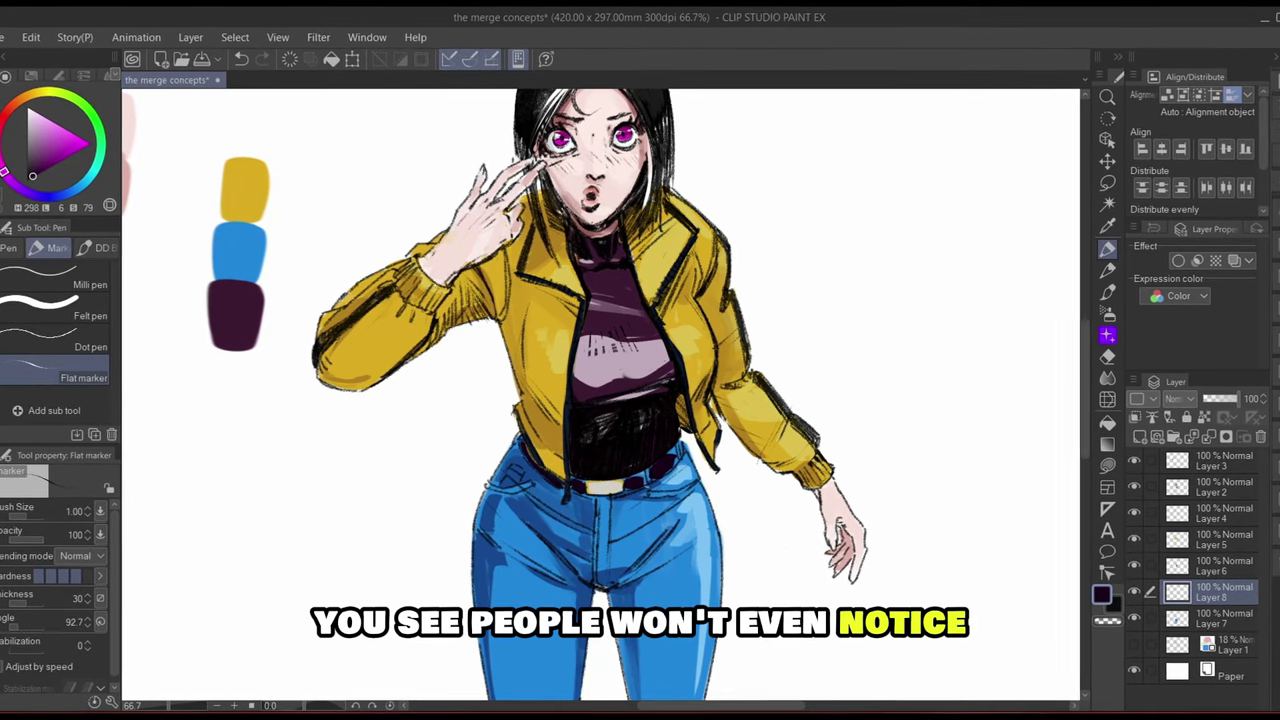
pyautogui.click(34, 156)
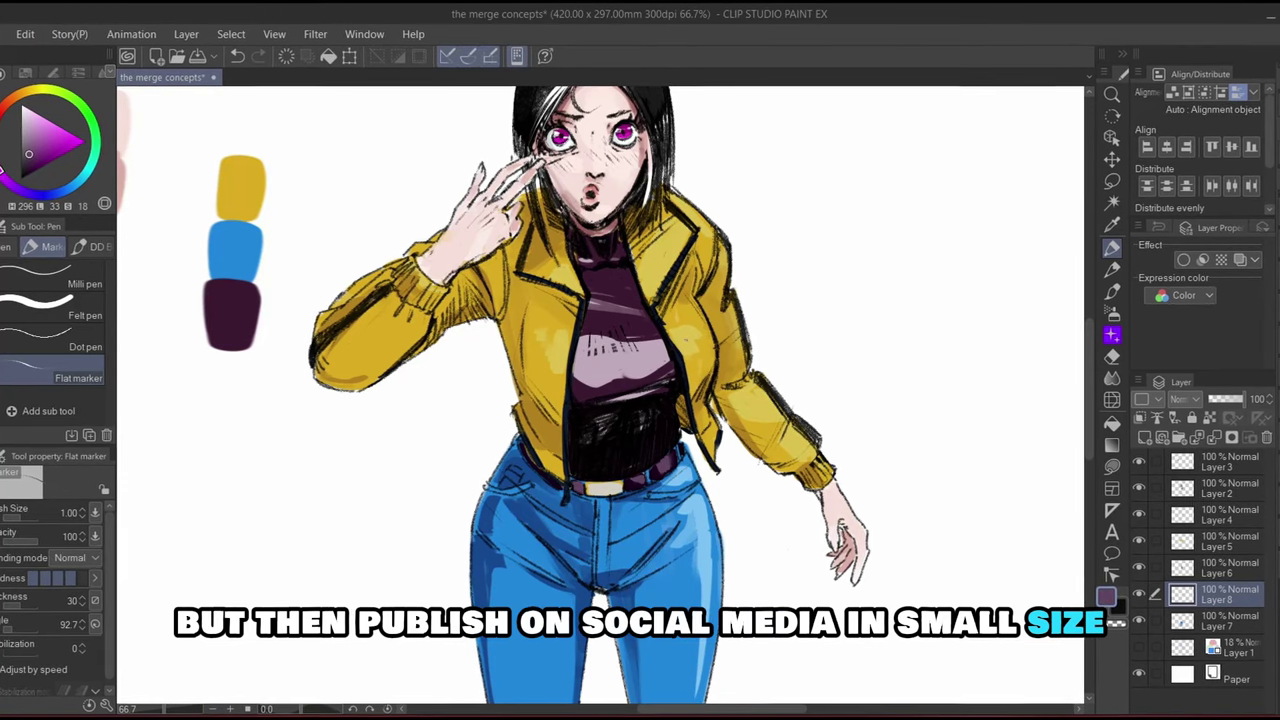
pyautogui.click(1230, 621)
pyautogui.press('e')
pyautogui.press('p')
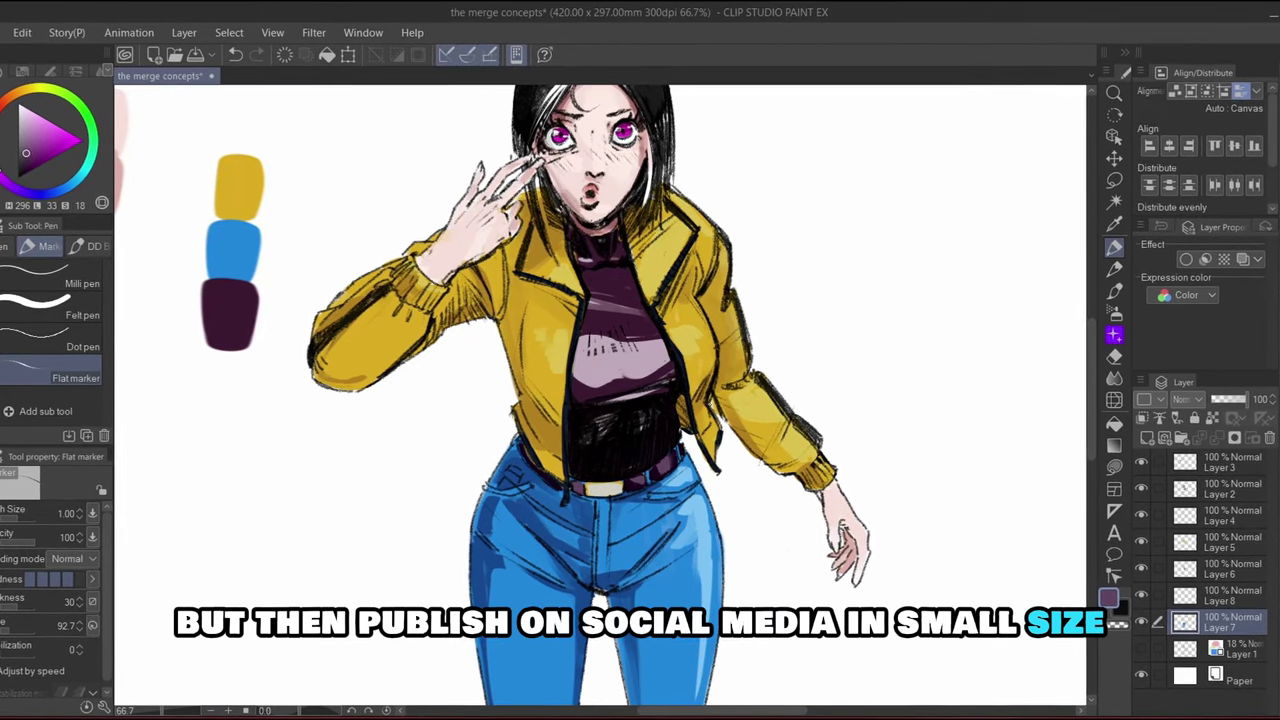
# Lasso the whole head of hair, including the side strands, on a new Layer 9 above Layer 4
pyautogui.moveTo(786, 227); pyautogui.dragTo(782, 332)
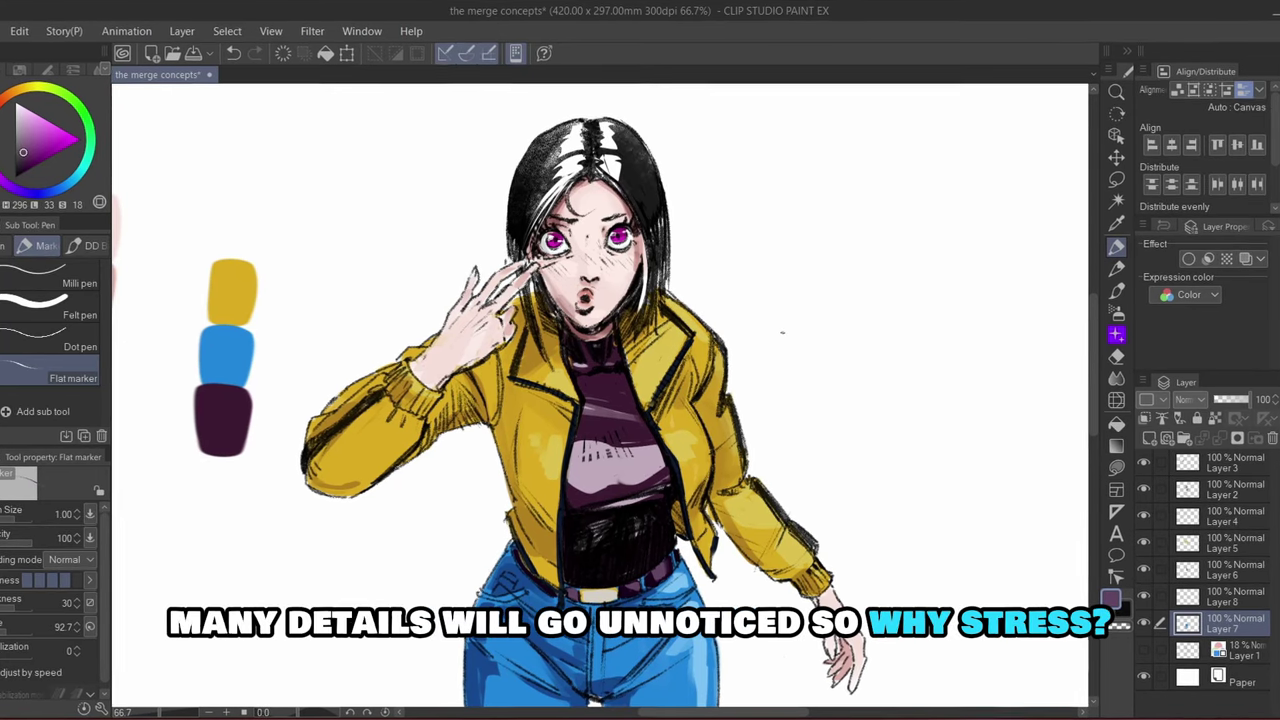
pyautogui.press('m')
pyautogui.moveTo(532, 306)
pyautogui.mouseDown()
pyautogui.moveTo(547, 362)
pyautogui.moveTo(526, 272)
pyautogui.mouseUp()
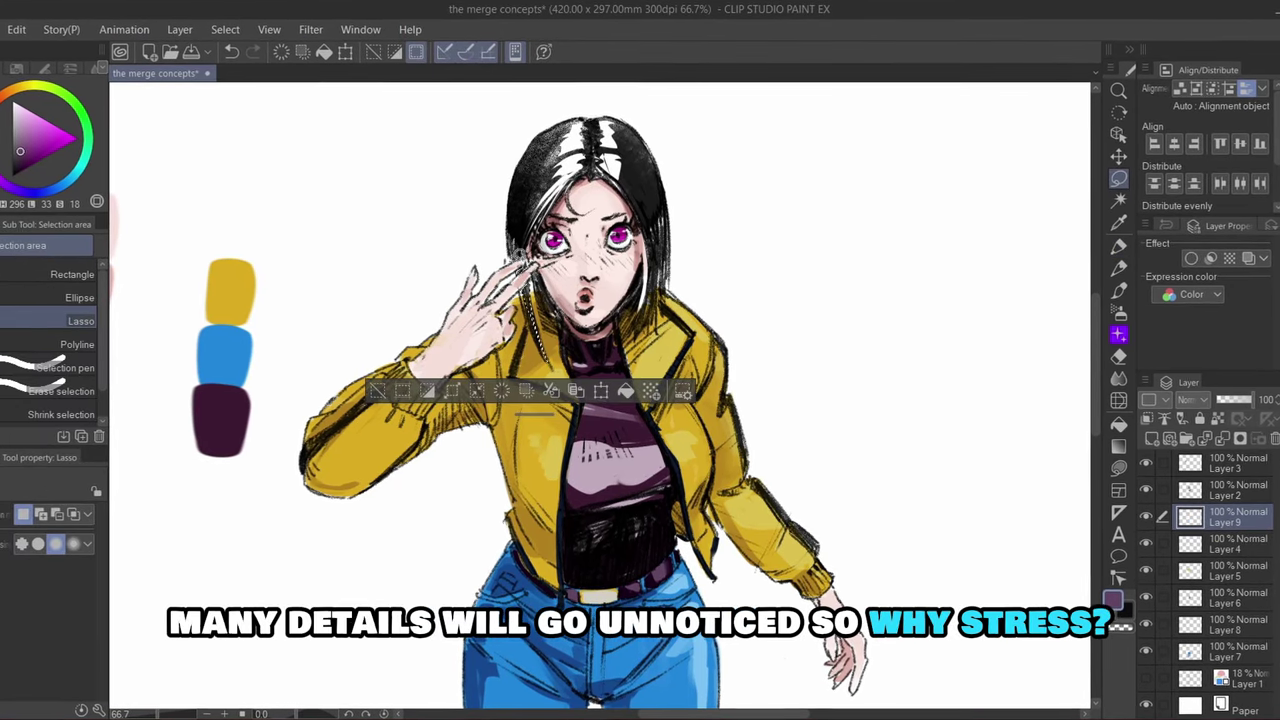
pyautogui.moveTo(662, 272)
pyautogui.mouseDown()
pyautogui.moveTo(638, 283)
pyautogui.moveTo(640, 238)
pyautogui.mouseUp()
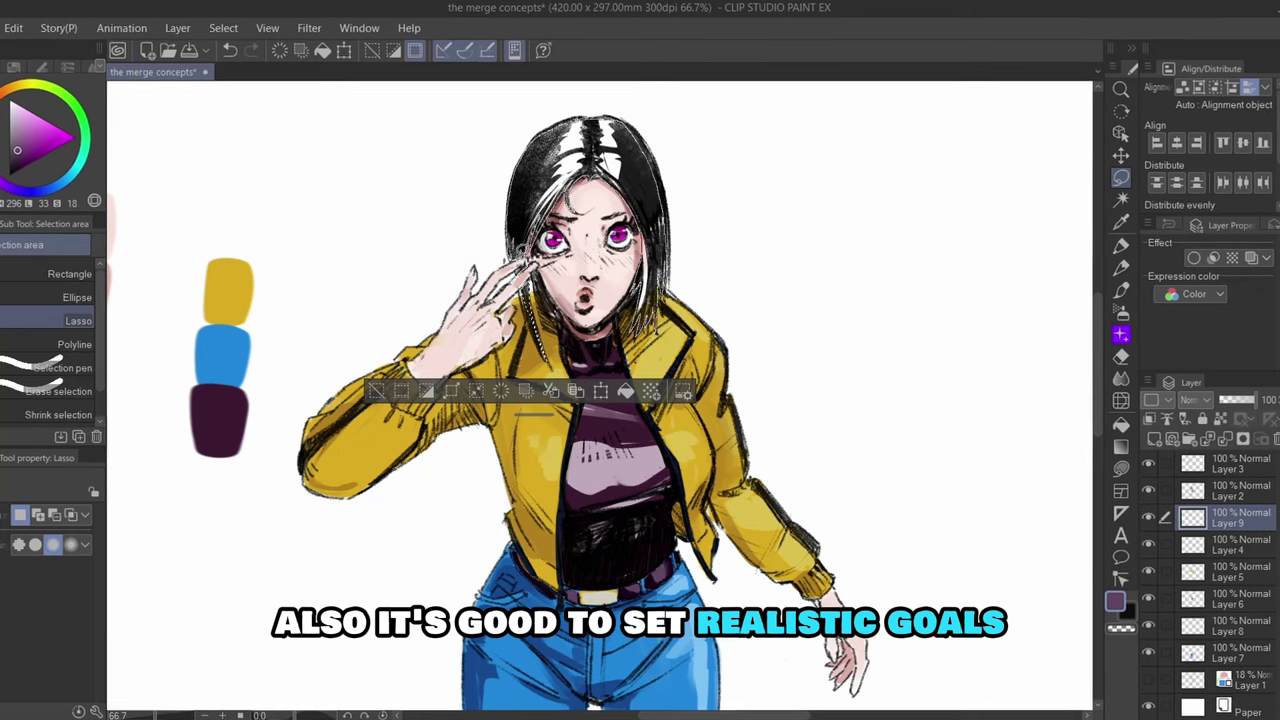
pyautogui.moveTo(475, 245); pyautogui.dragTo(519, 353)
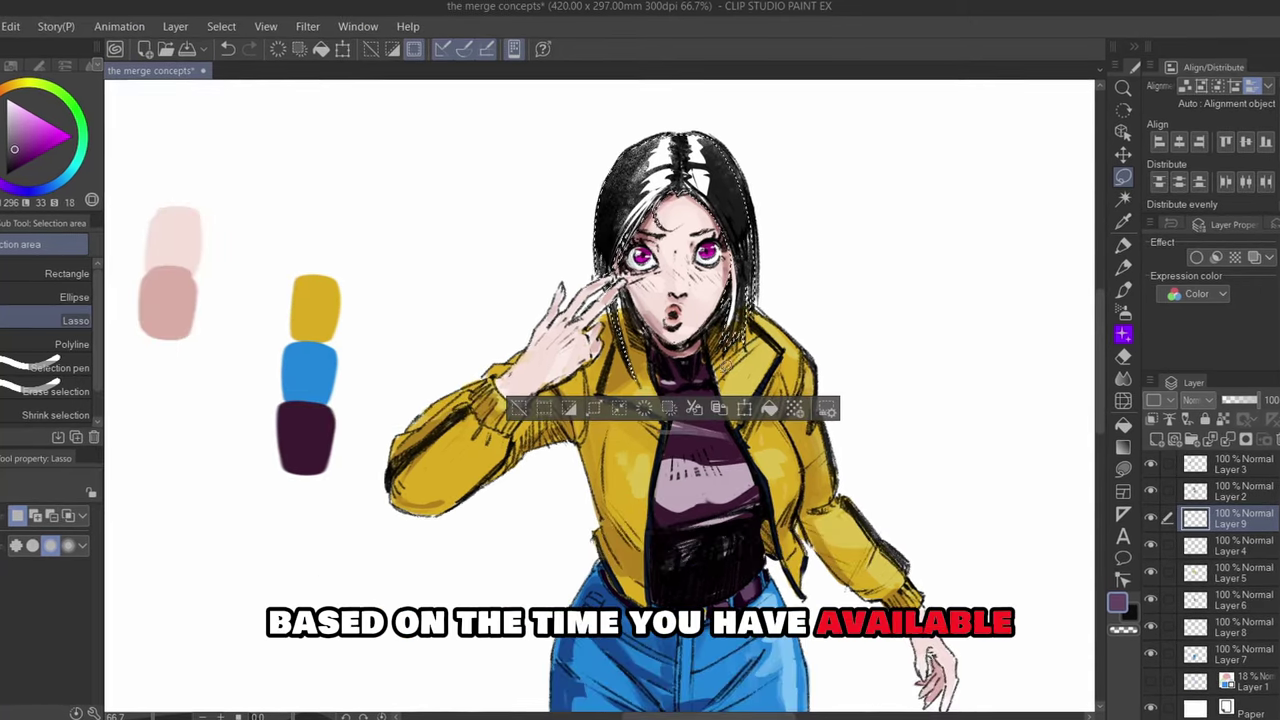
# Fill the hair selection with a greyish blue and clear the selection
pyautogui.click(32, 148)
pyautogui.click(770, 408)
pyautogui.click(19, 138)
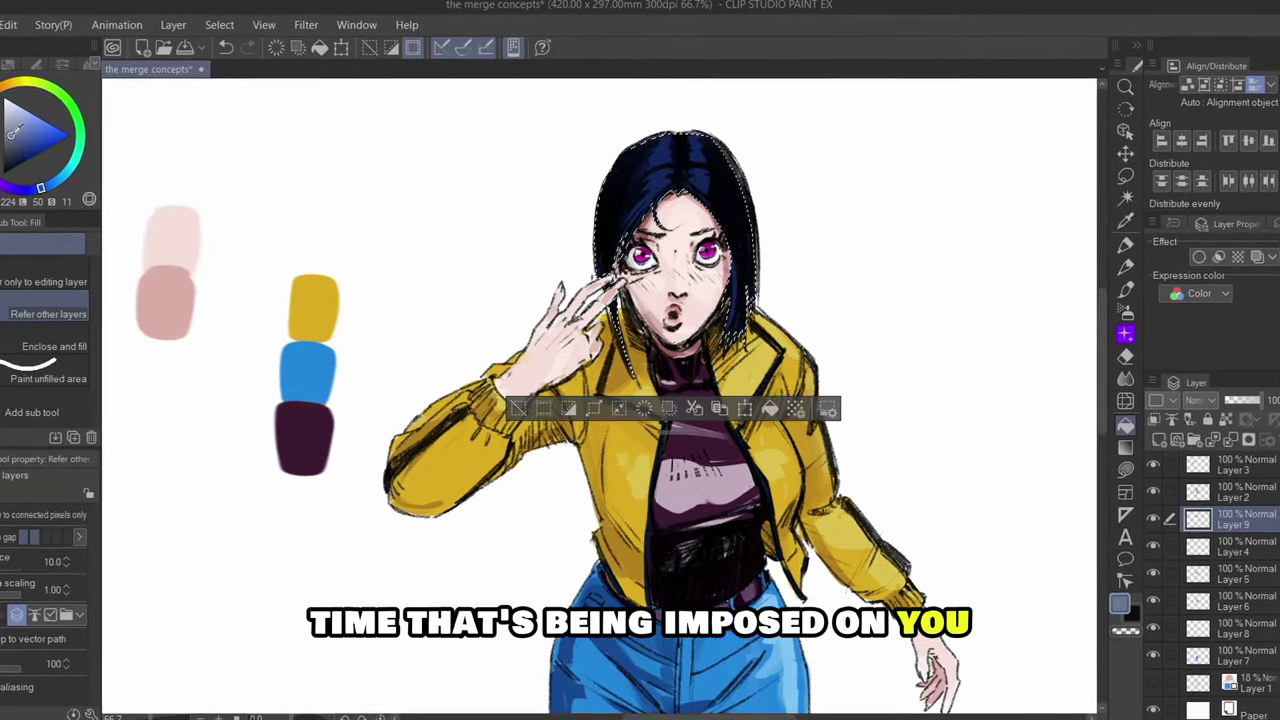
pyautogui.click(770, 408)
pyautogui.click(519, 408)
# Erase the blue fill from the white shine on top of the hair with the Hard eraser at size 0.8
pyautogui.scroll(-1, 794, 117)
pyautogui.moveTo(692, 164); pyautogui.dragTo(617, 190)
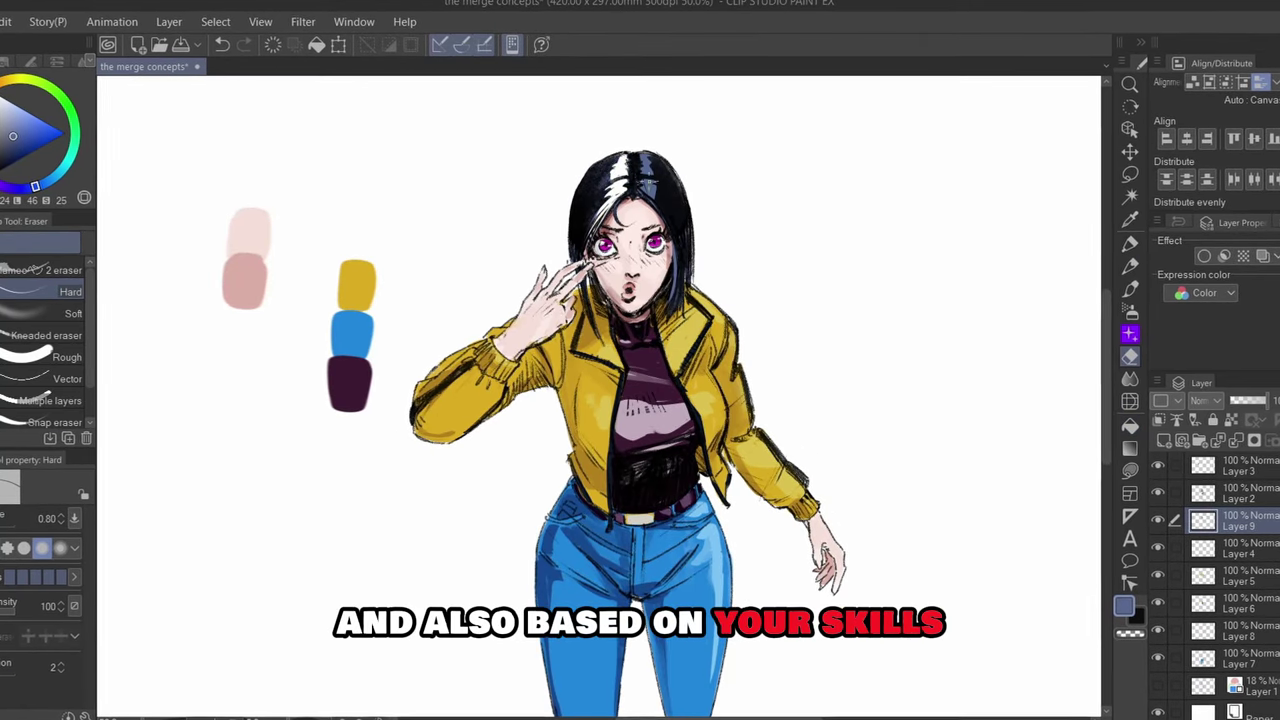
pyautogui.moveTo(786, 436); pyautogui.dragTo(773, 373)
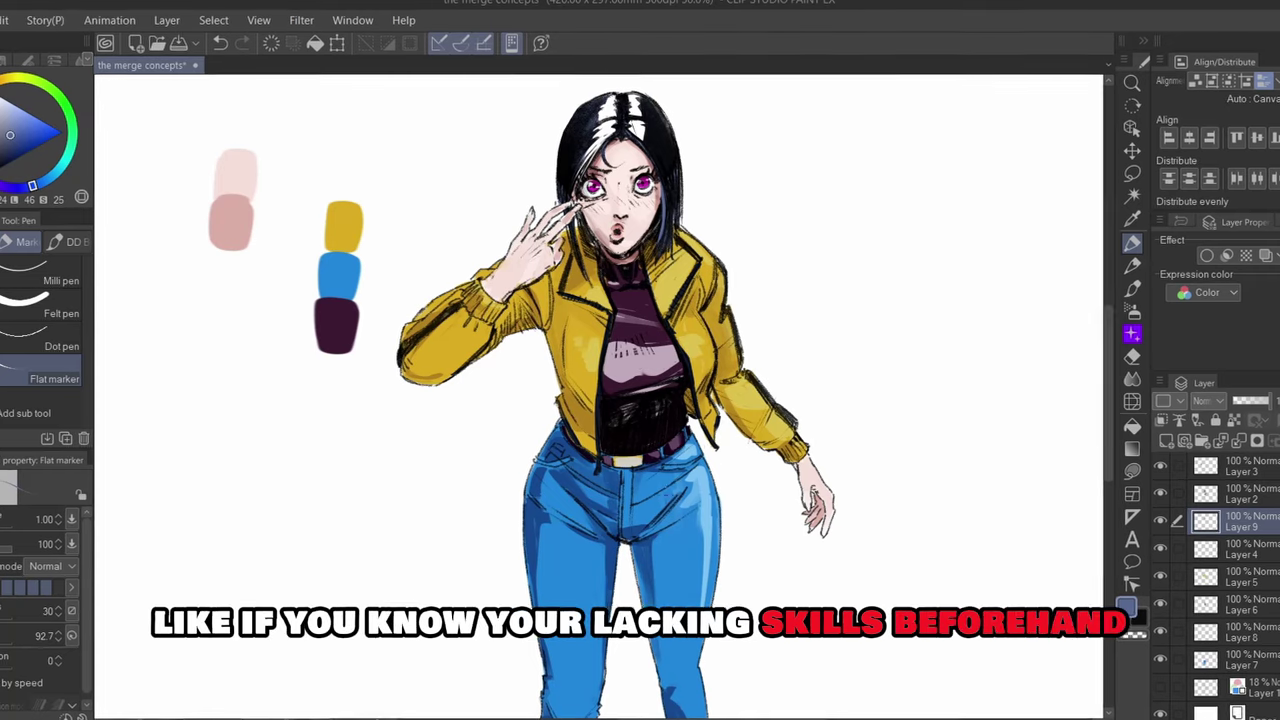
# Deepen the shading along the back leg's inner thigh and outer edge with dark navy blue on Layer 7
pyautogui.moveTo(819, 528); pyautogui.dragTo(822, 354)
pyautogui.press('Tab')
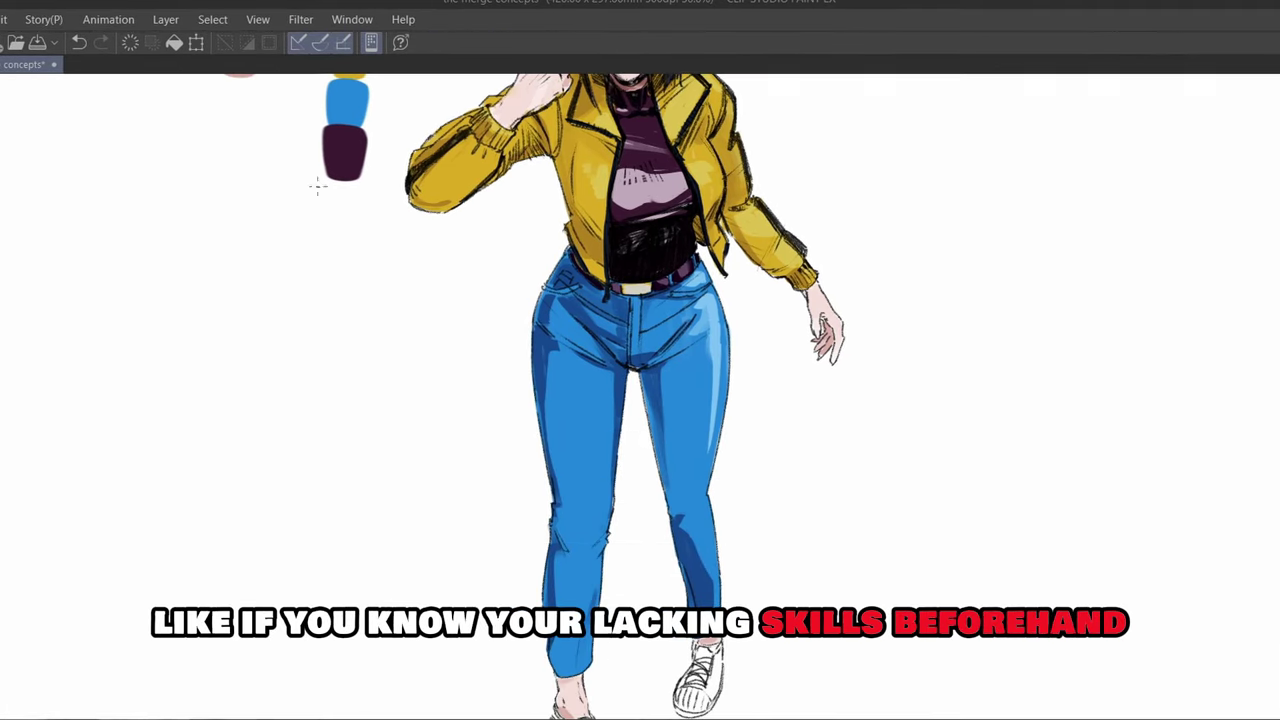
pyautogui.press('Tab')
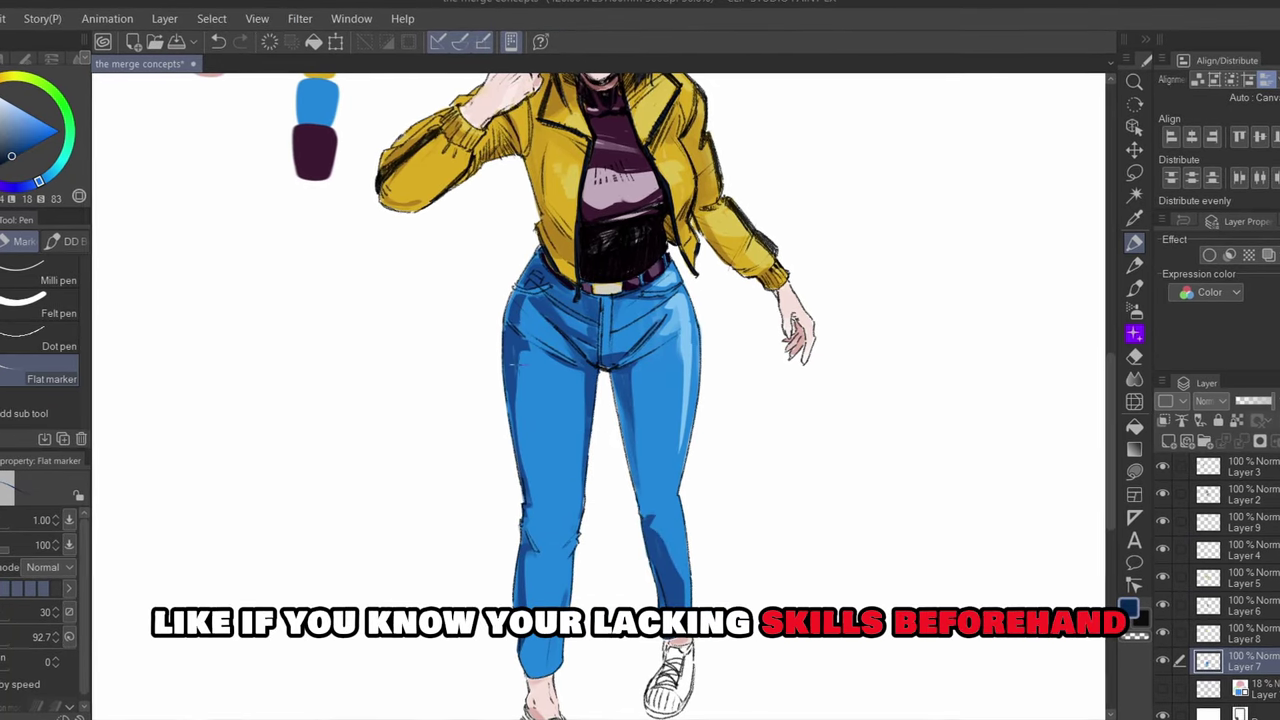
pyautogui.moveTo(613, 385); pyautogui.dragTo(639, 507)
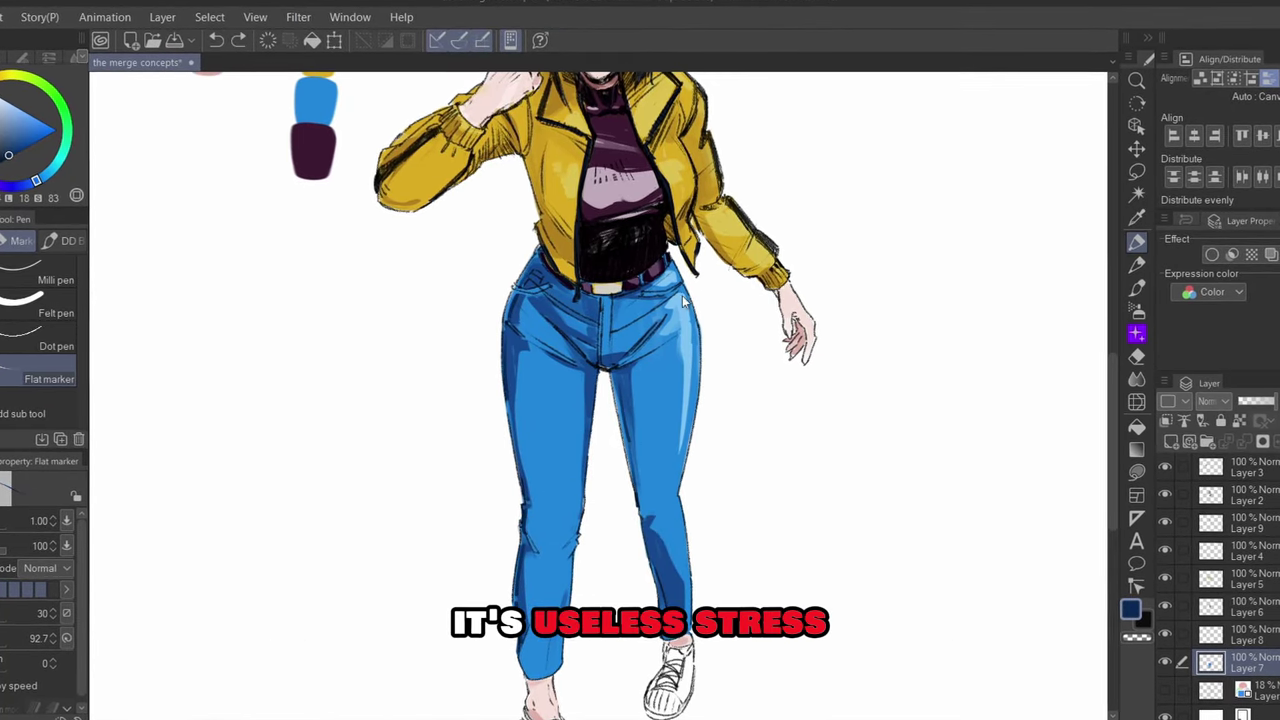
pyautogui.moveTo(685, 289); pyautogui.dragTo(690, 329)
pyautogui.moveTo(691, 420); pyautogui.dragTo(680, 495)
# Sample the light blue highlight, reduce the brush to size 0.6 and refine the highlight along the back leg's outer thigh
pyautogui.keyDown('alt'); pyautogui.click(685, 405); pyautogui.keyUp('alt')
pyautogui.press('[')
pyautogui.press('[')
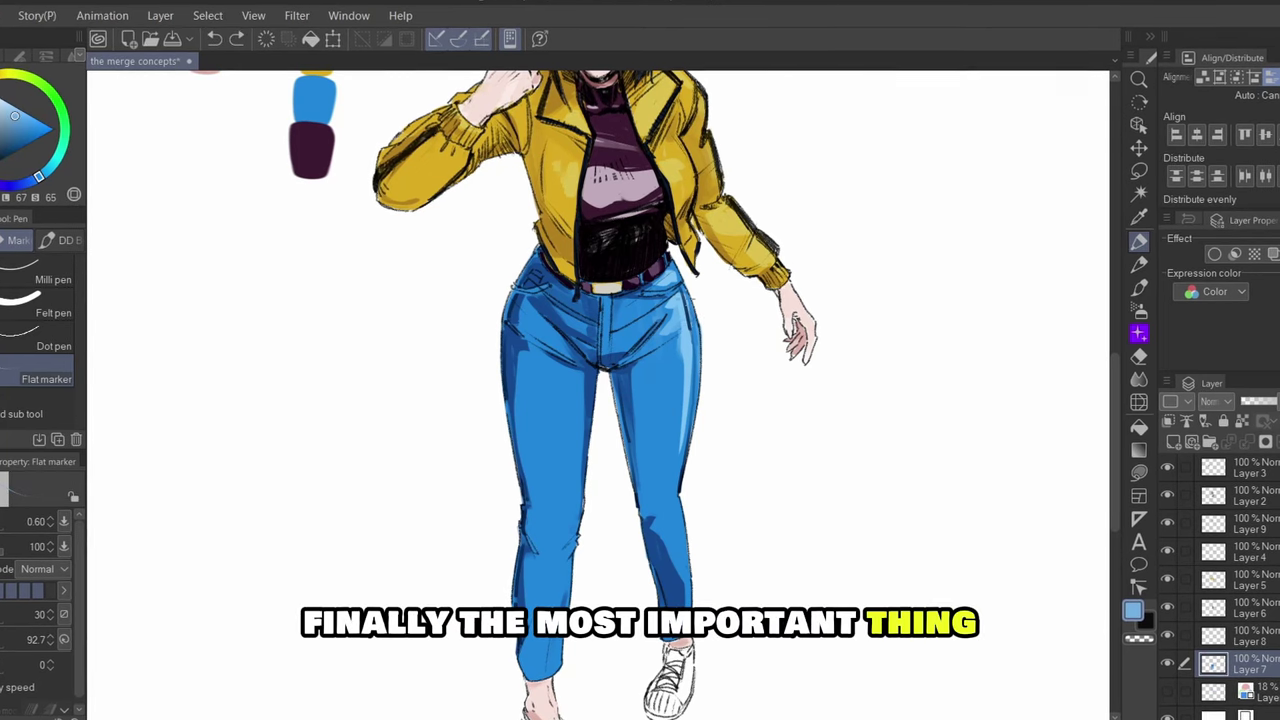
pyautogui.keyDown('alt'); pyautogui.click(687, 400); pyautogui.keyUp('alt')
pyautogui.moveTo(695, 362); pyautogui.dragTo(686, 458)
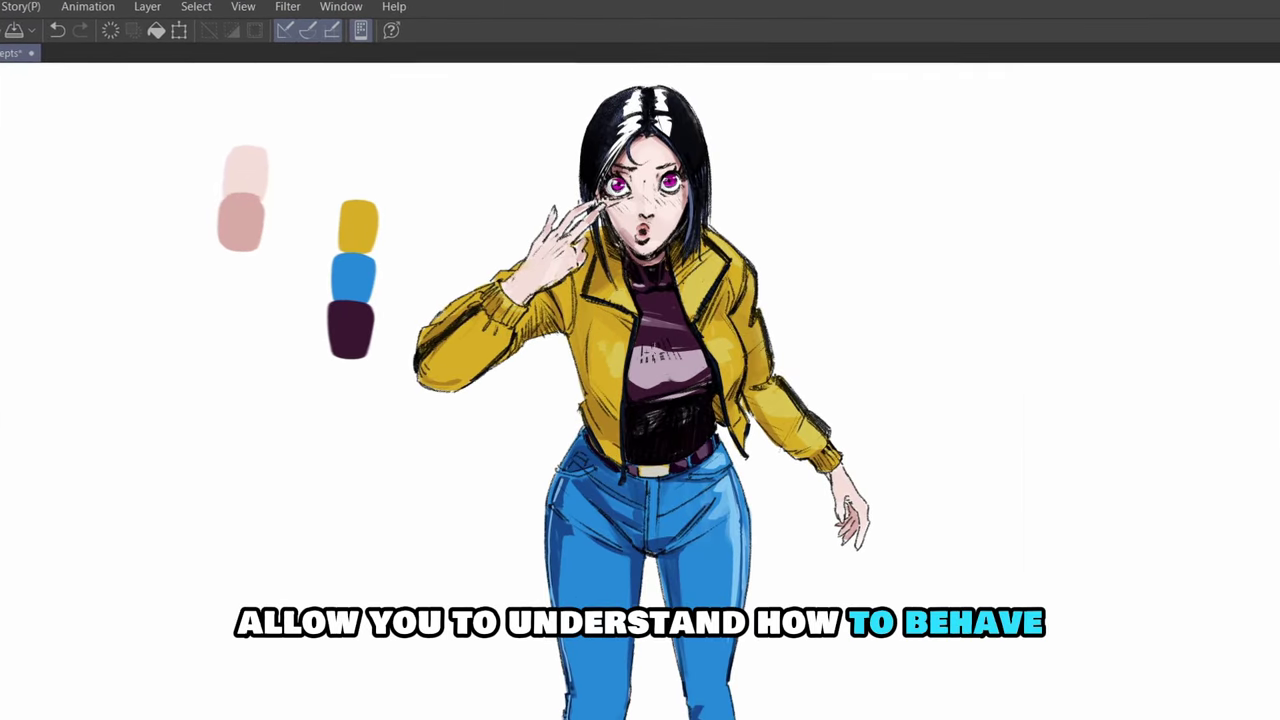
# Paint a dark purple star on the jacket's chest and pale yellow highlights on the collar
pyautogui.moveTo(612, 317)
pyautogui.mouseDown()
pyautogui.moveTo(619, 335)
pyautogui.moveTo(568, 320)
pyautogui.mouseUp()
pyautogui.hotkey('ctrl', 'd')
pyautogui.moveTo(648, 250); pyautogui.dragTo(641, 262)
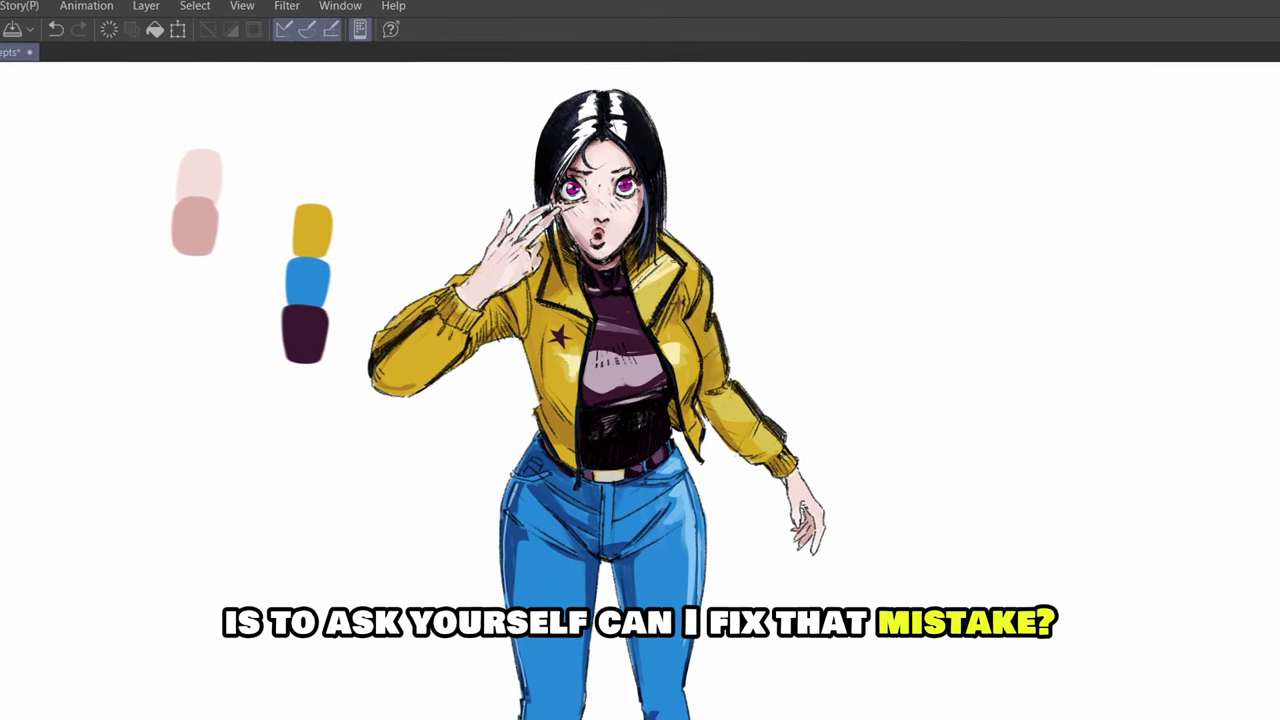
# Undo the last stroke, repaint the pale yellow highlight on the jacket's collar and shade the face beside the mouth
pyautogui.hotkey('ctrl', 'z')
pyautogui.moveTo(674, 264); pyautogui.dragTo(648, 316)
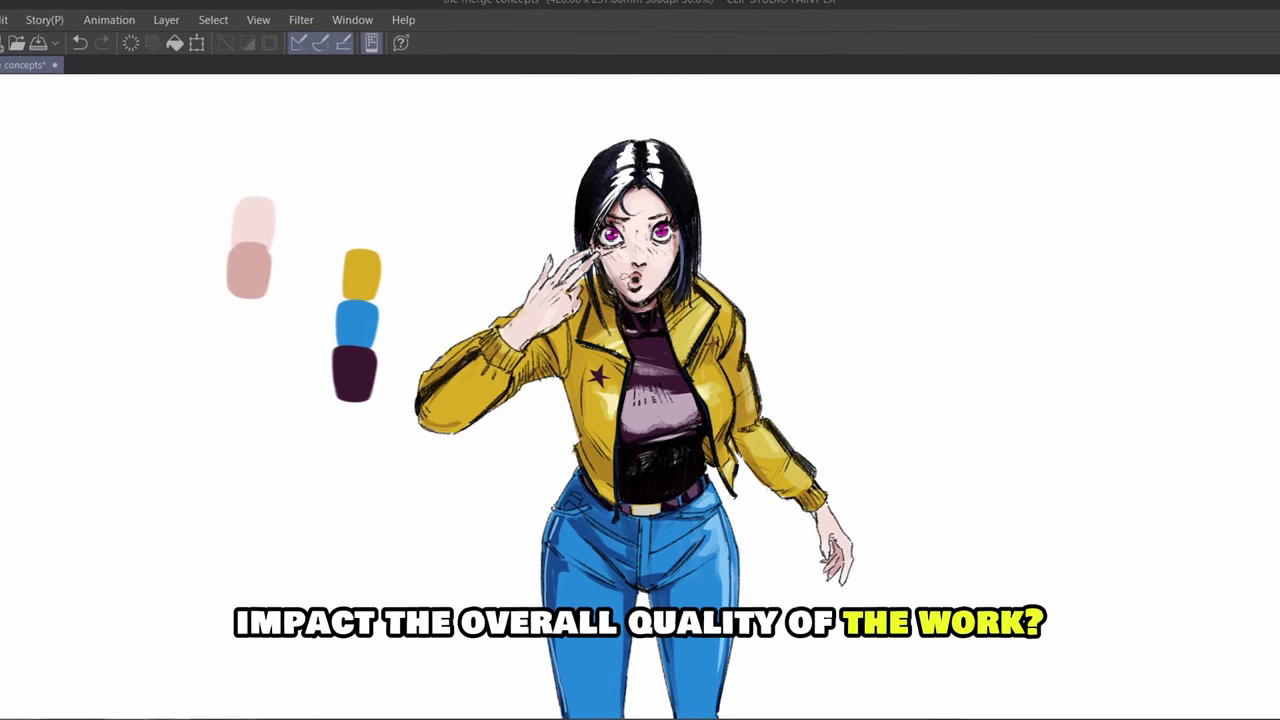
pyautogui.moveTo(625, 276); pyautogui.dragTo(646, 291)
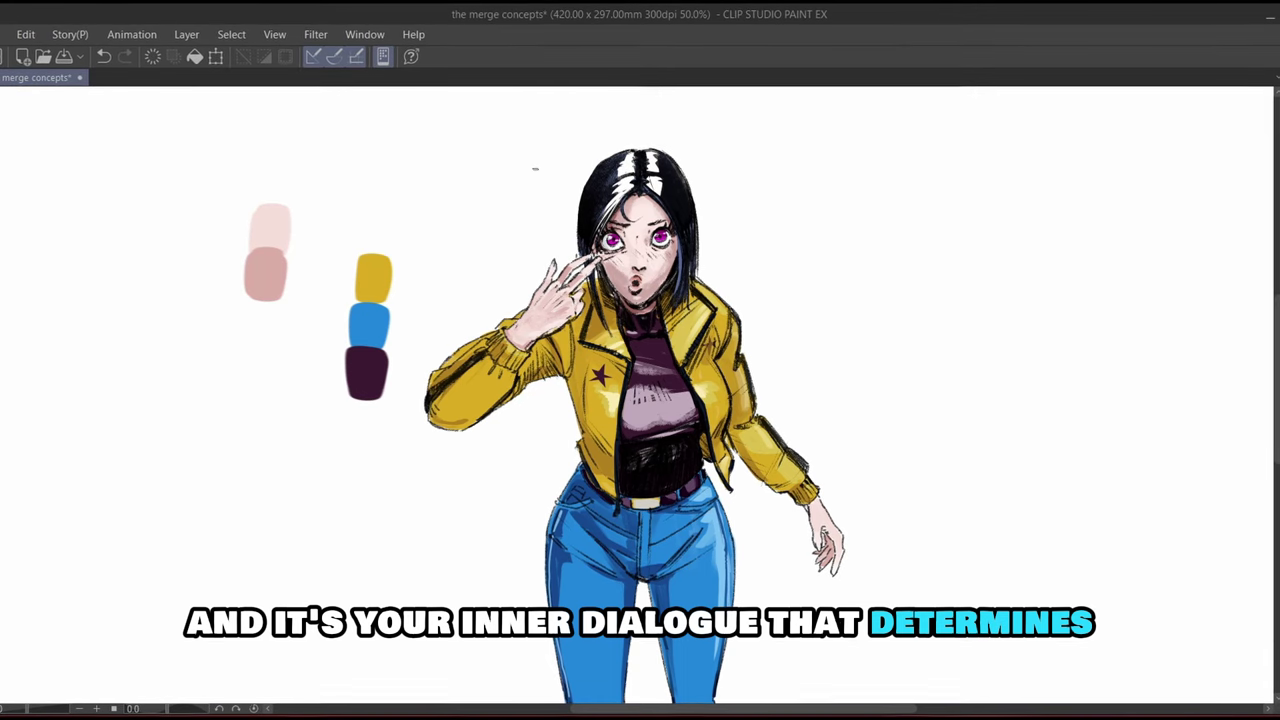
# Toggle the visibility of Layer 10 and Layer 5 to inspect the jacket's colour layers
pyautogui.press('F9')
pyautogui.click(837, 223)
pyautogui.click(837, 250)
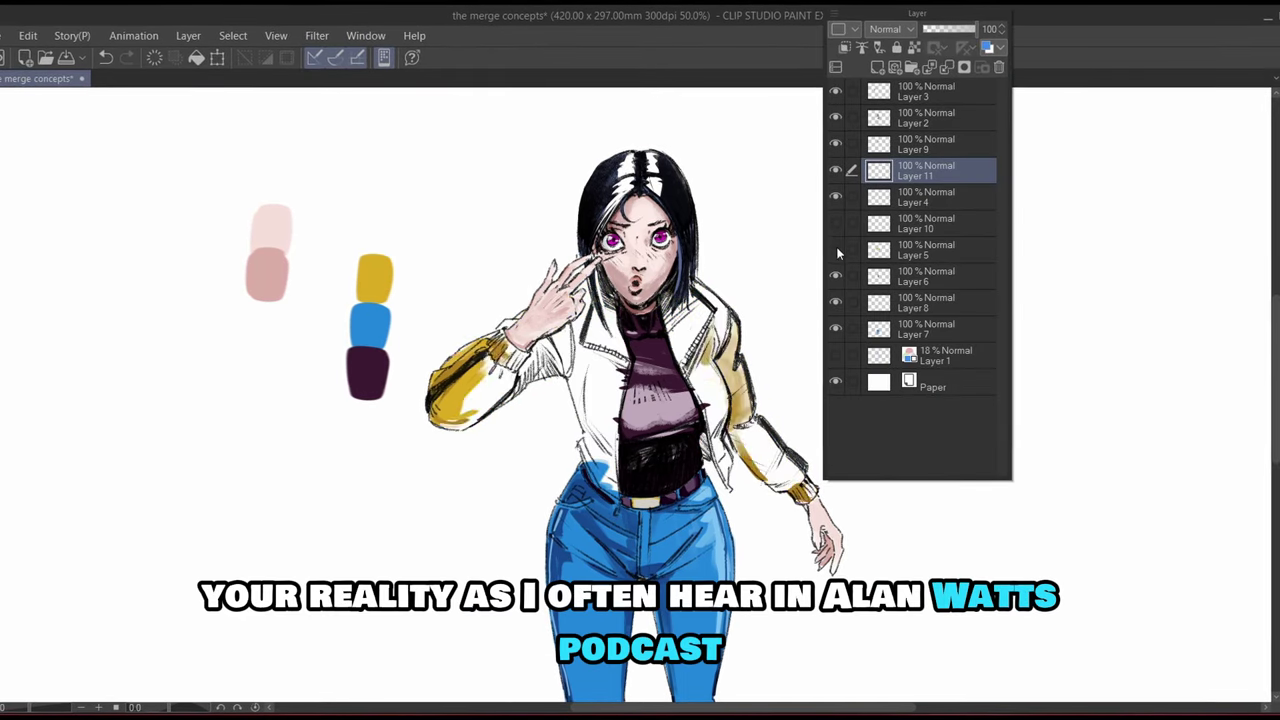
pyautogui.click(837, 250)
pyautogui.press('F7')
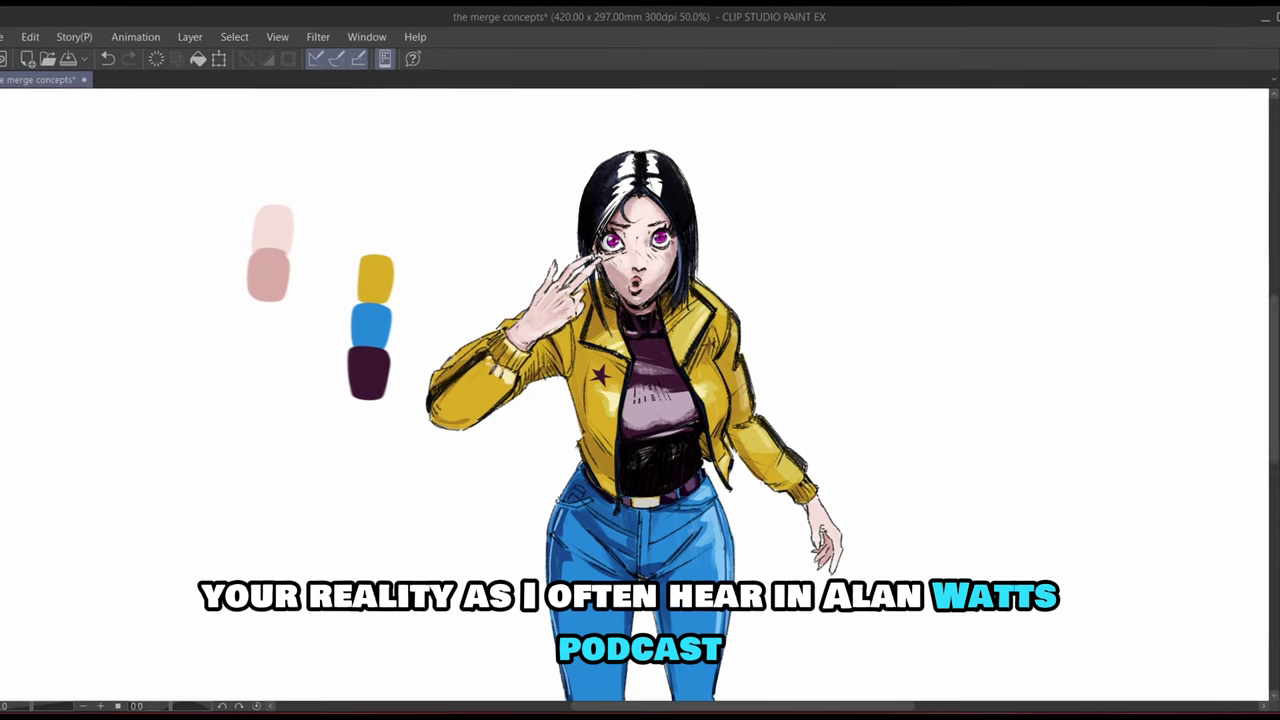